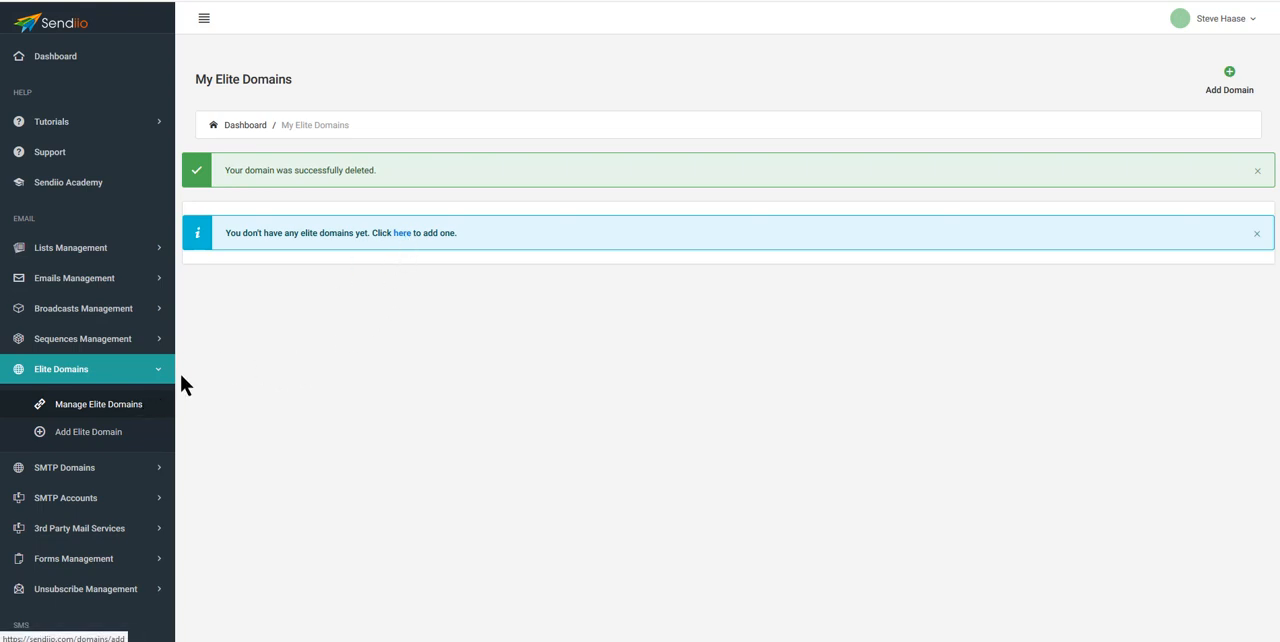
- Add a new elite domain for attentionsoft.com, keeping sendiio as the mail subdomain
{"action": "left_click", "coordinate": [88, 438]}
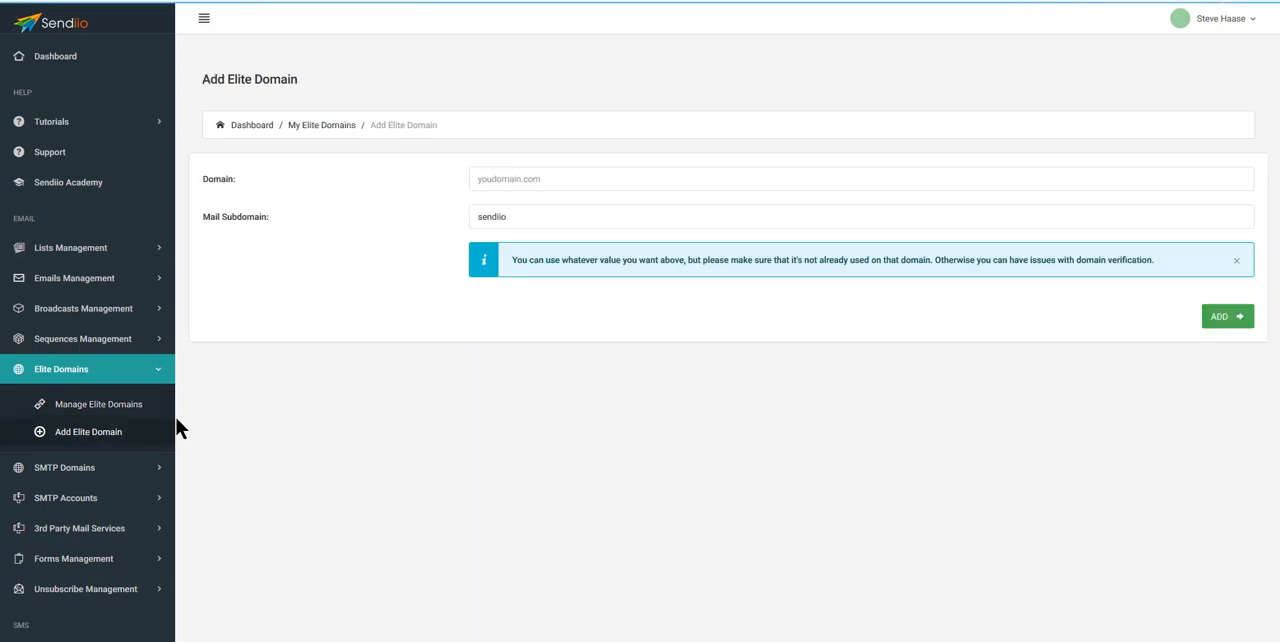
{"action": "left_click", "coordinate": [503, 179]}
{"action": "type", "text": "attentio"}
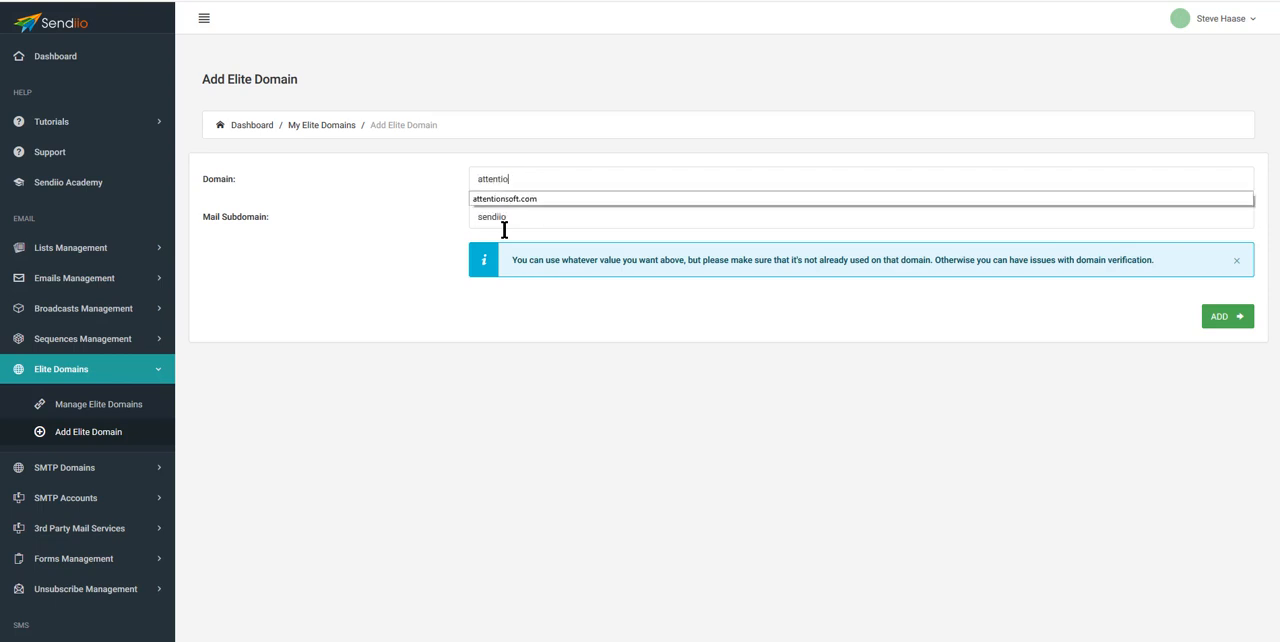
{"action": "type", "text": "nsoft.com"}
{"action": "left_click", "coordinate": [528, 219]}
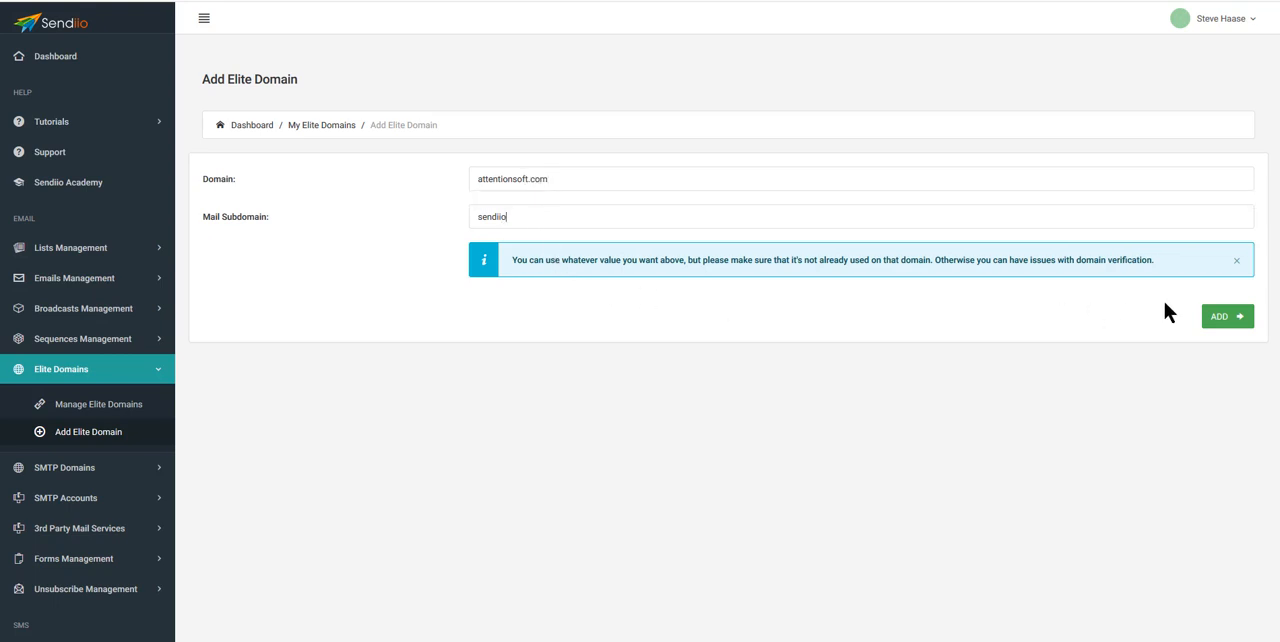
{"action": "left_click", "coordinate": [1218, 318]}
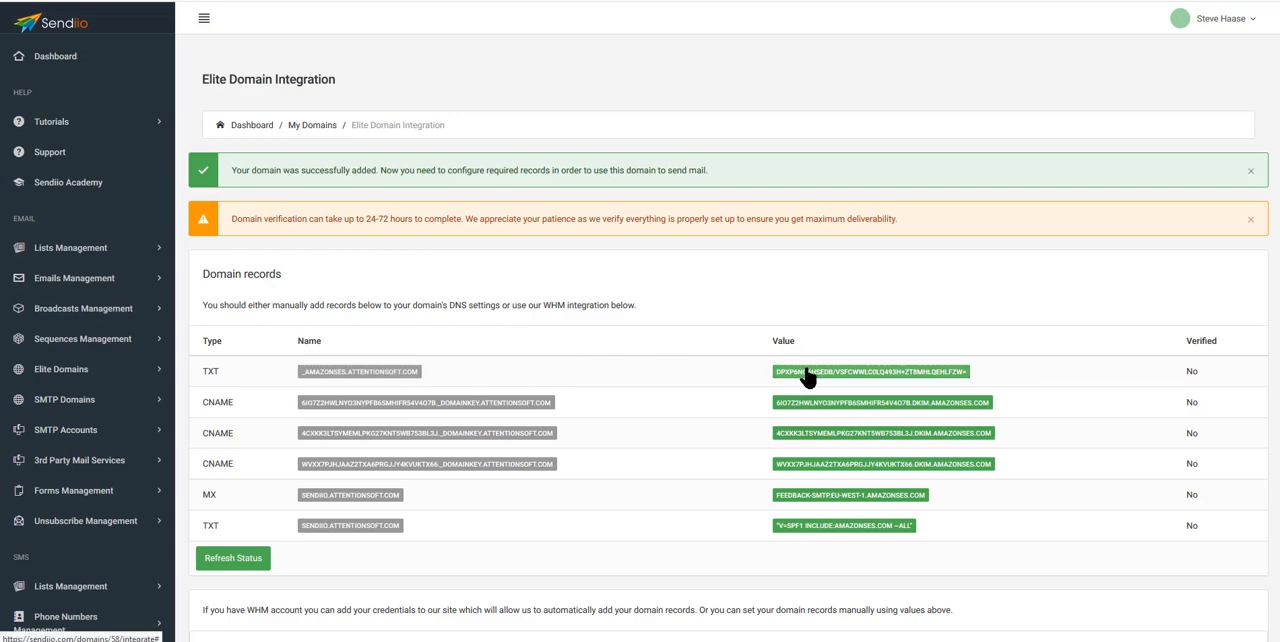
- Copy the first TXT record's name and start a TXT record in cPanel's Zone Editor named _amazonses.attentionsoft.com
{"action": "scroll", "coordinate": [684, 328], "scroll_direction": "down", "scroll_amount": 3}
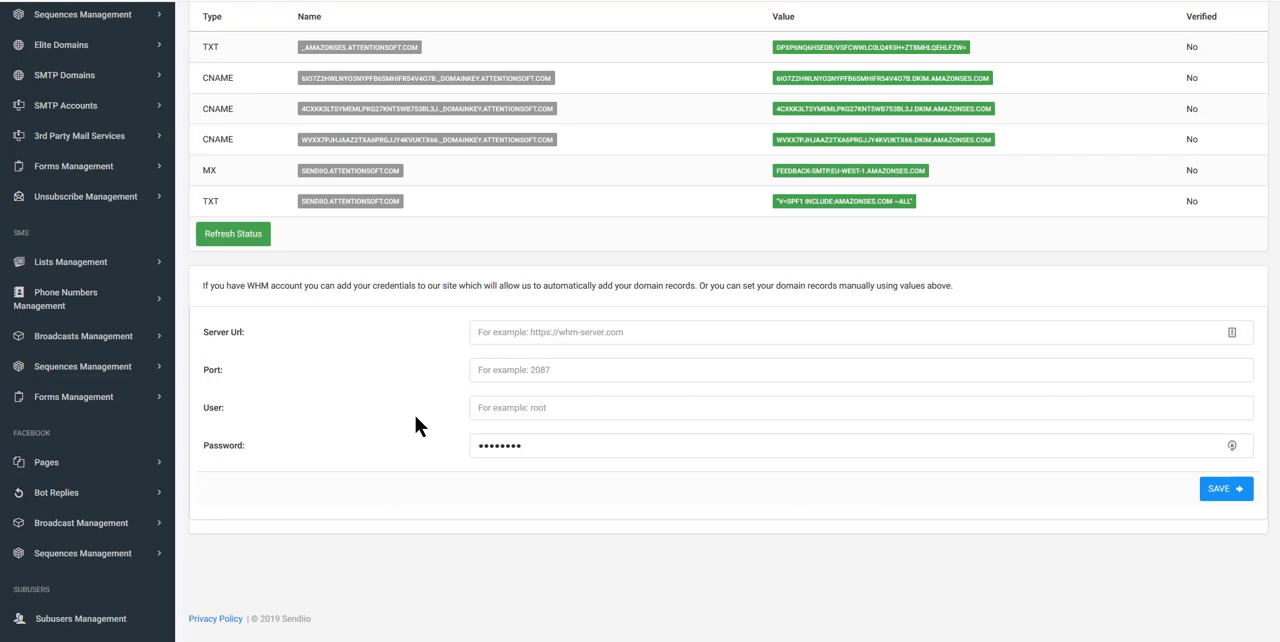
{"action": "scroll", "coordinate": [416, 425], "scroll_direction": "up", "scroll_amount": 5}
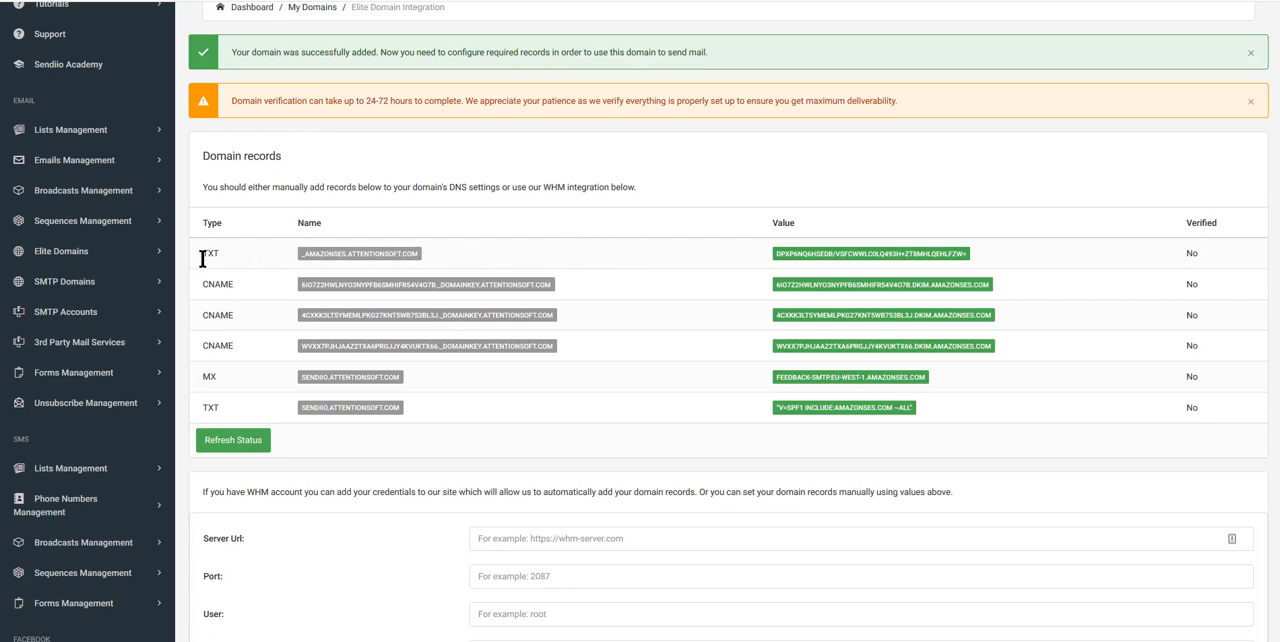
{"action": "left_click", "coordinate": [350, 262]}
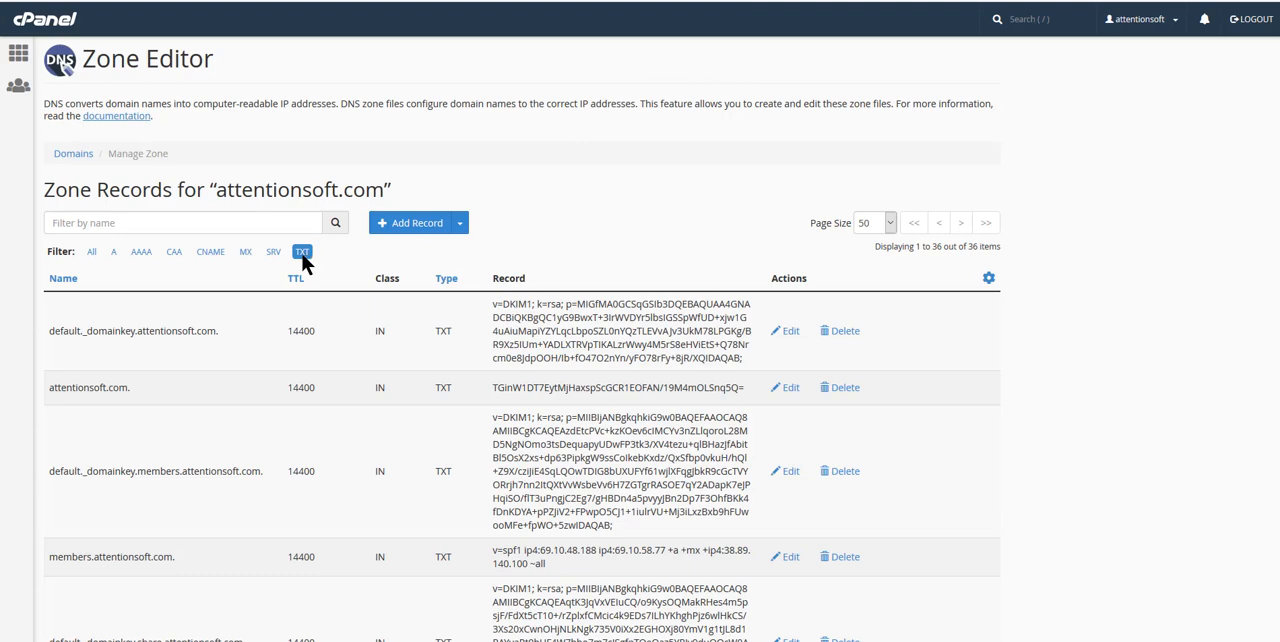
{"action": "left_click", "coordinate": [456, 230]}
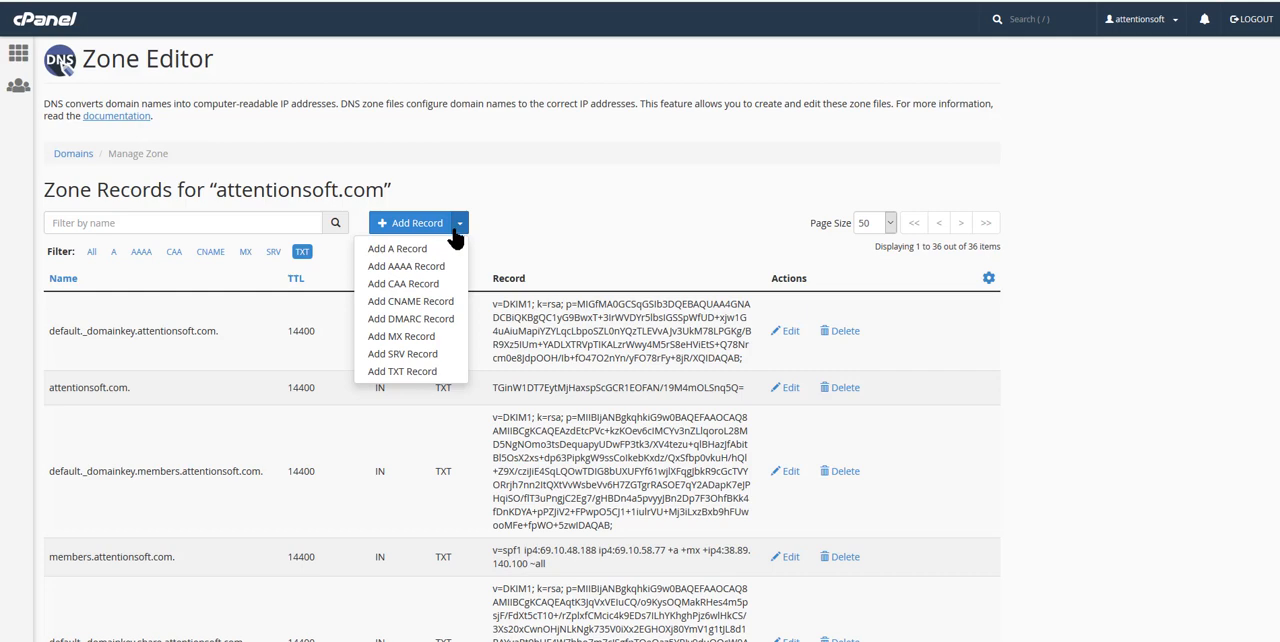
{"action": "left_click", "coordinate": [412, 372]}
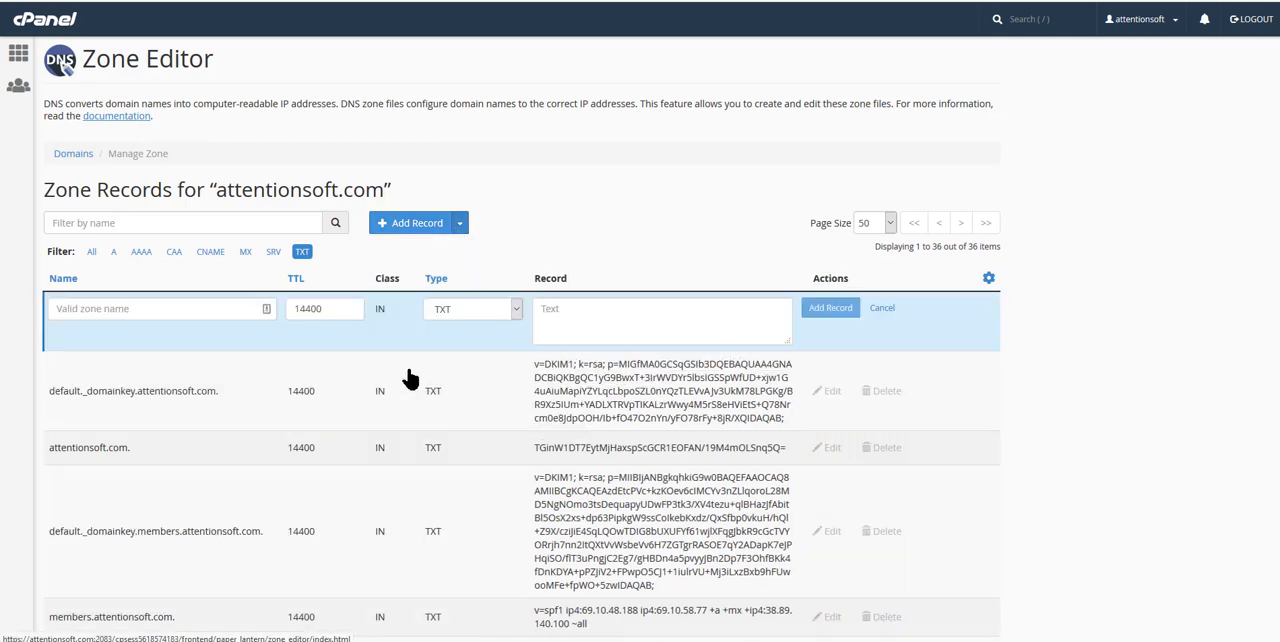
{"action": "left_click", "coordinate": [240, 311]}
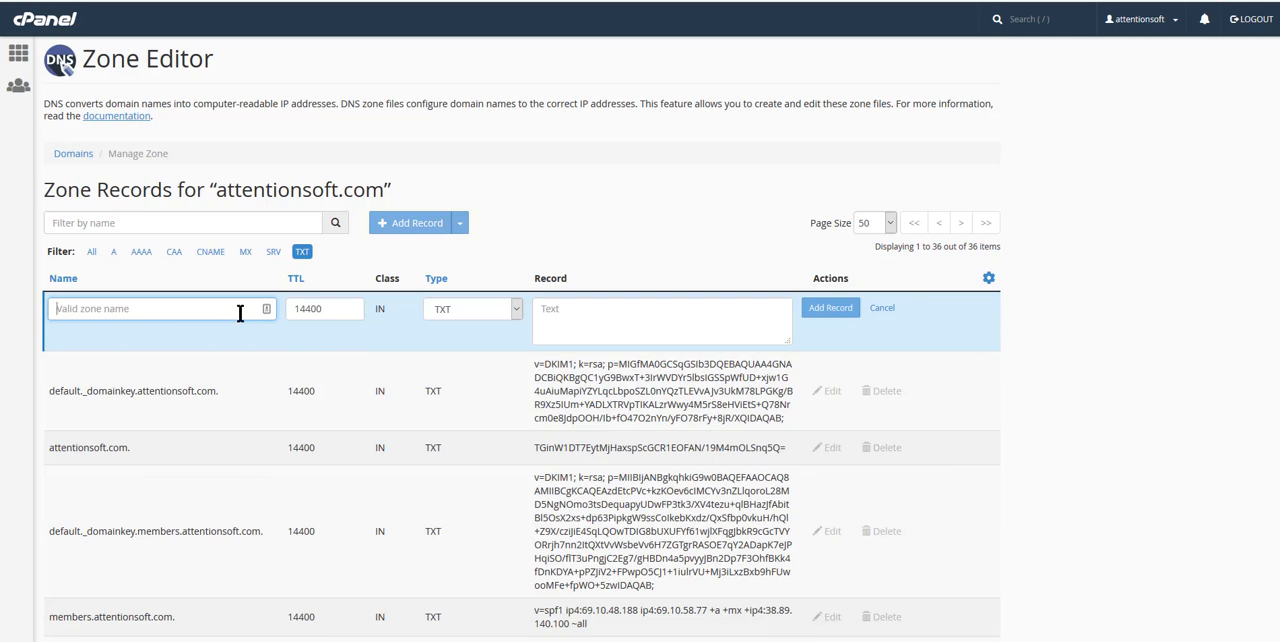
{"action": "key", "text": "ctrl+v"}
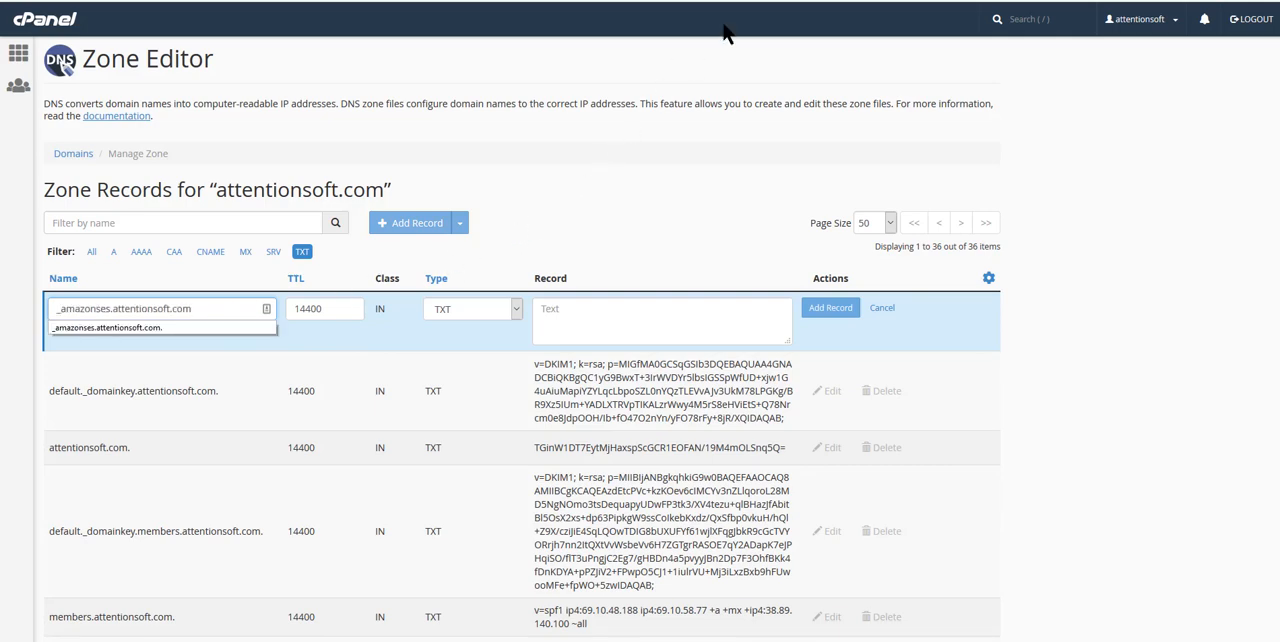
- Copy the first TXT record's verification value from Sendiio, paste it as the record text in cPanel and save the TXT record
{"action": "left_click", "coordinate": [786, 0]}
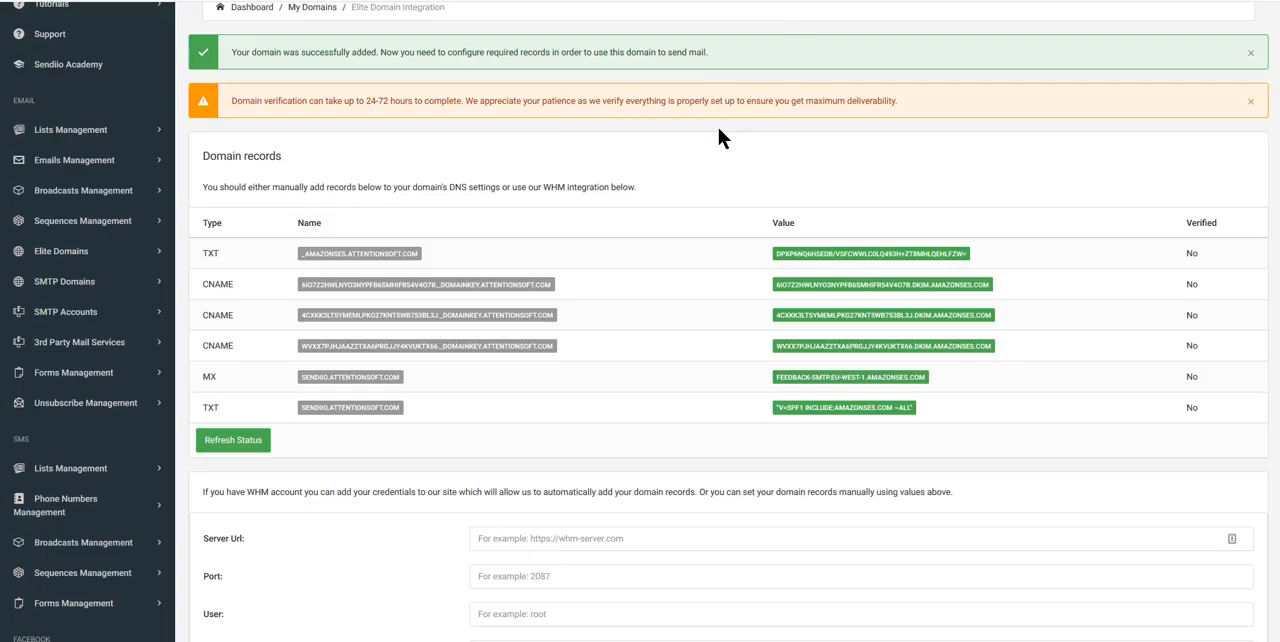
{"action": "left_click", "coordinate": [857, 257]}
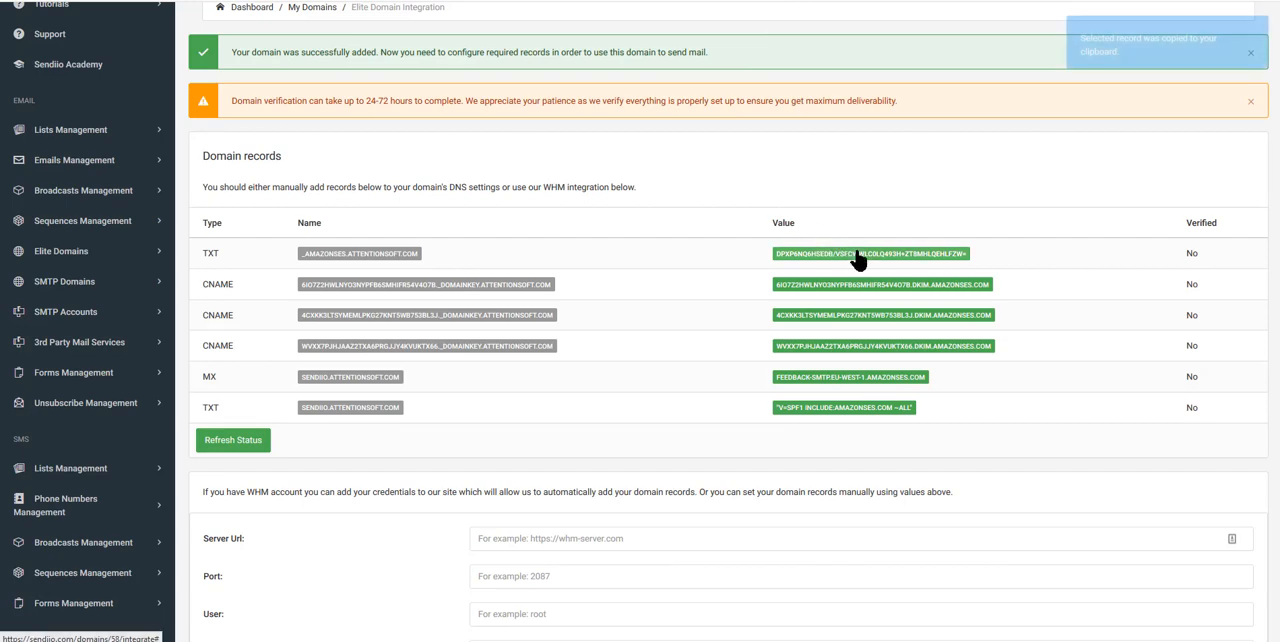
{"action": "left_click", "coordinate": [660, 0]}
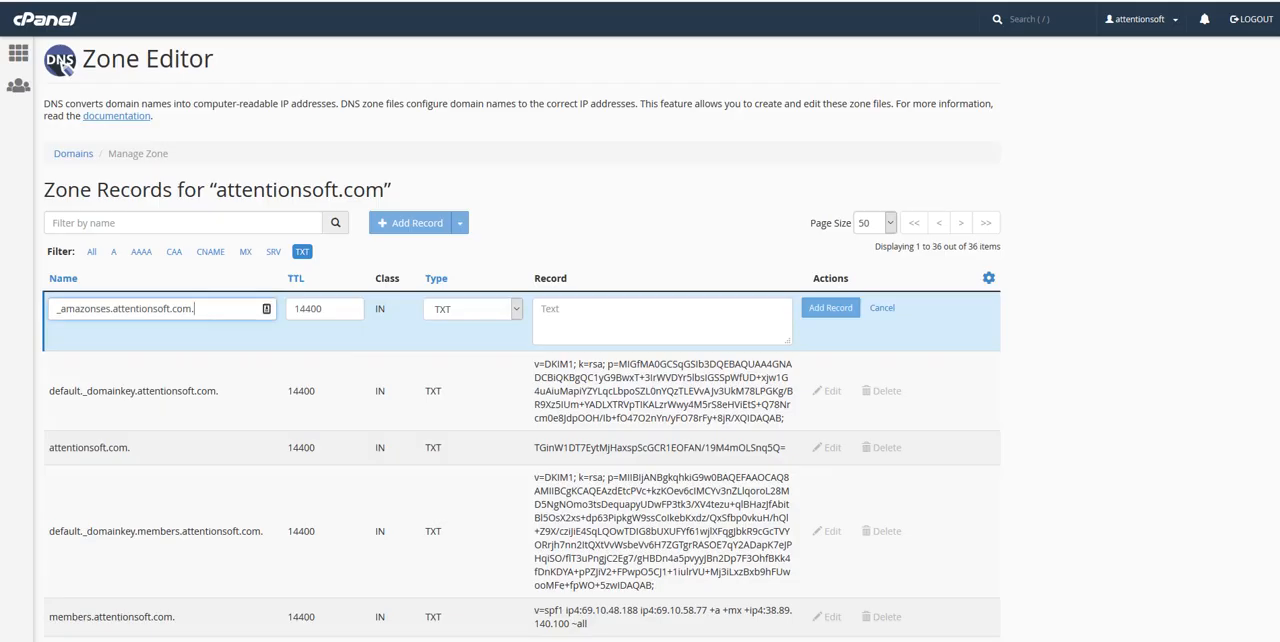
{"action": "left_click", "coordinate": [562, 323]}
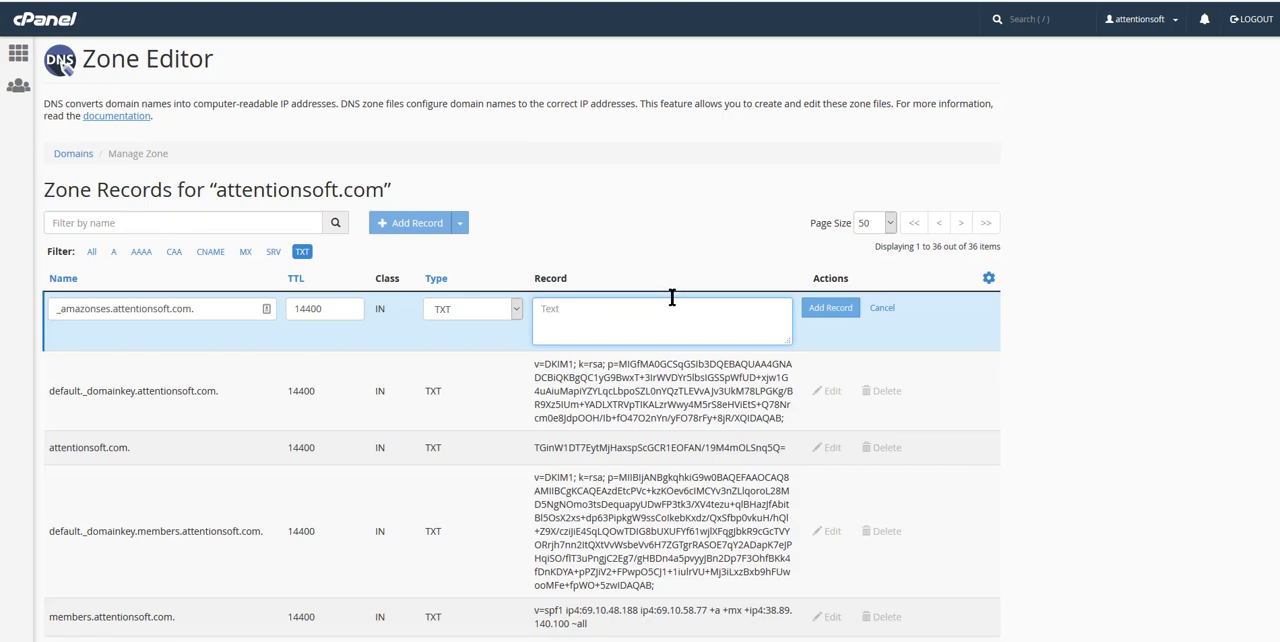
{"action": "key", "text": "ctrl+v"}
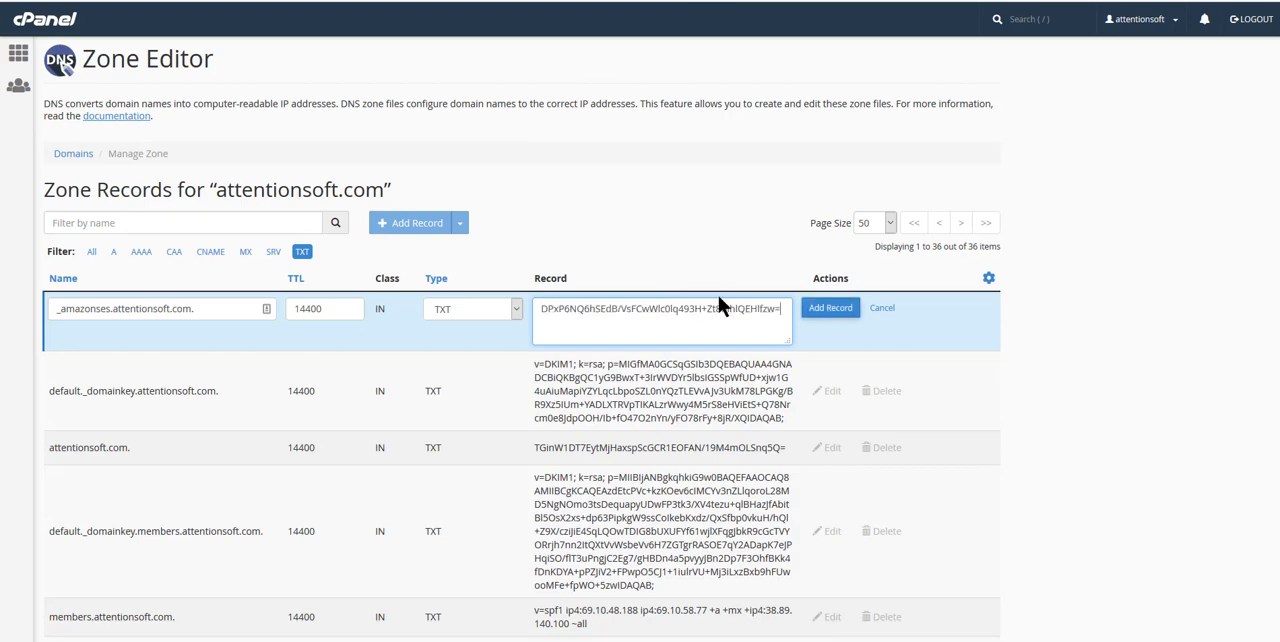
{"action": "left_click", "coordinate": [822, 309]}
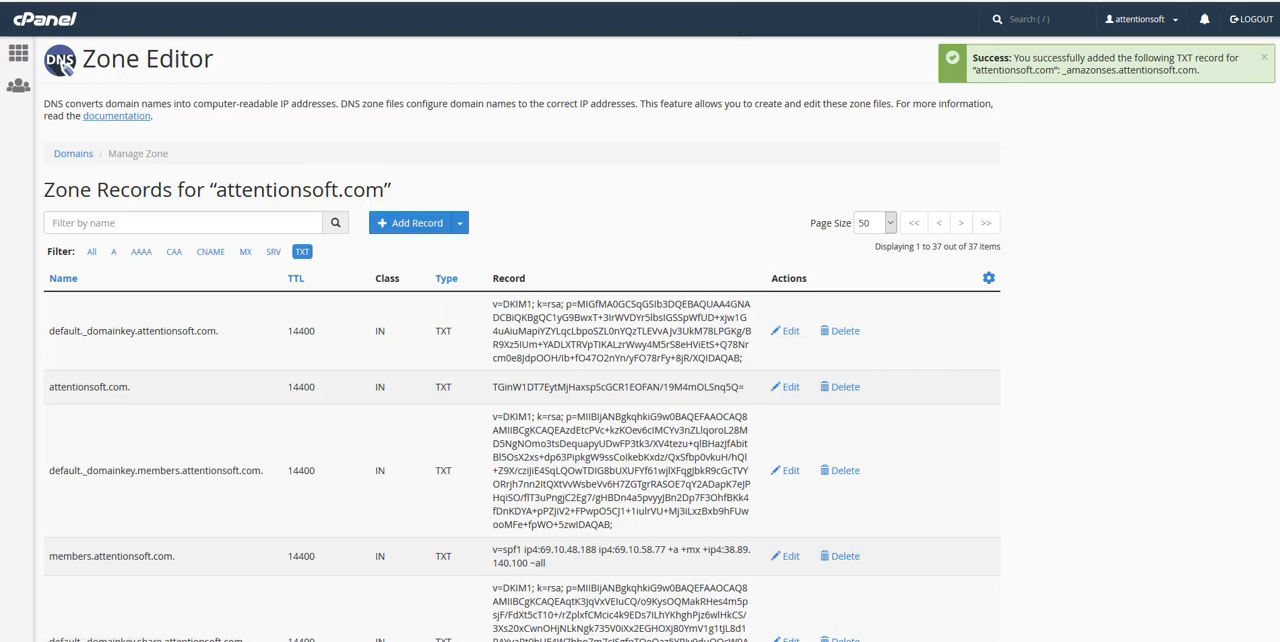
- Copy the first CNAME record's name from Sendiio and start a CNAME record in cPanel with that _domainkey.attentionsoft.com name
{"action": "left_click", "coordinate": [728, 1]}
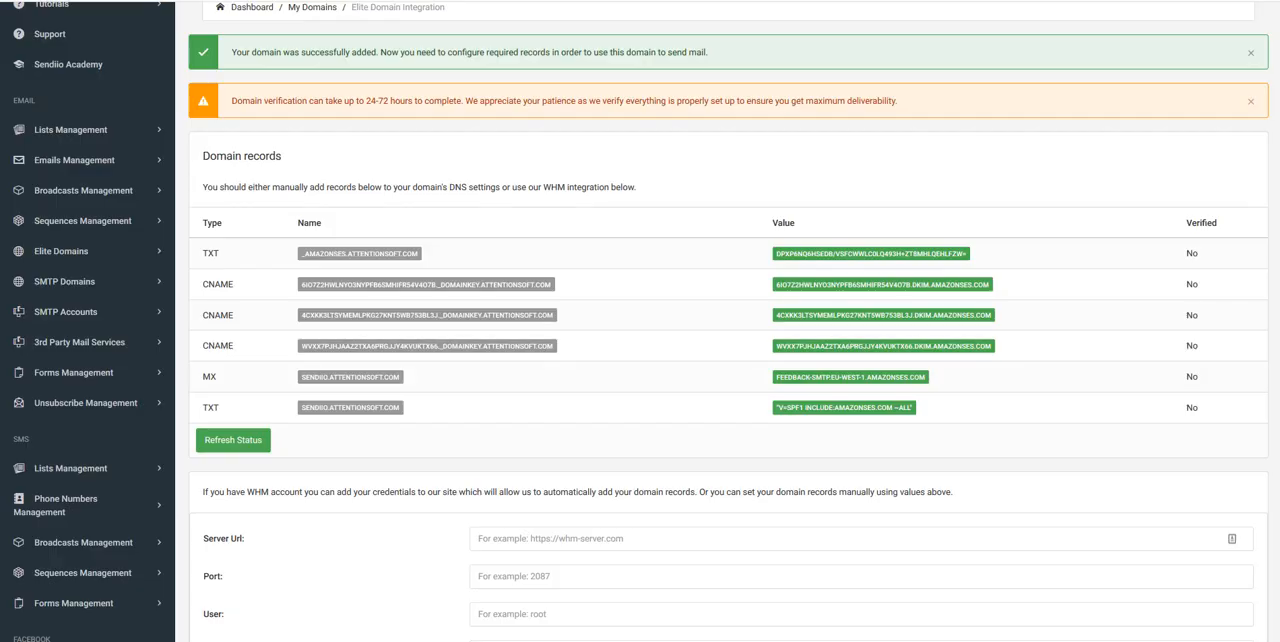
{"action": "left_click", "coordinate": [365, 295]}
{"action": "left_click", "coordinate": [500, 1]}
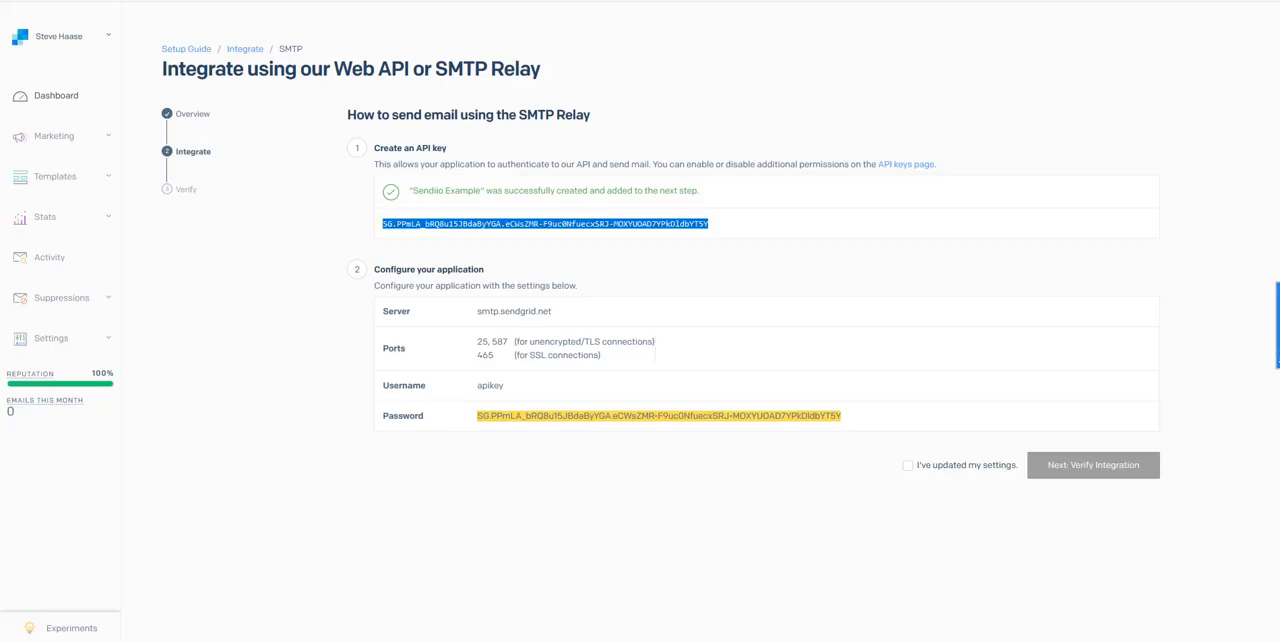
{"action": "key", "text": "ctrl+shift+Tab"}
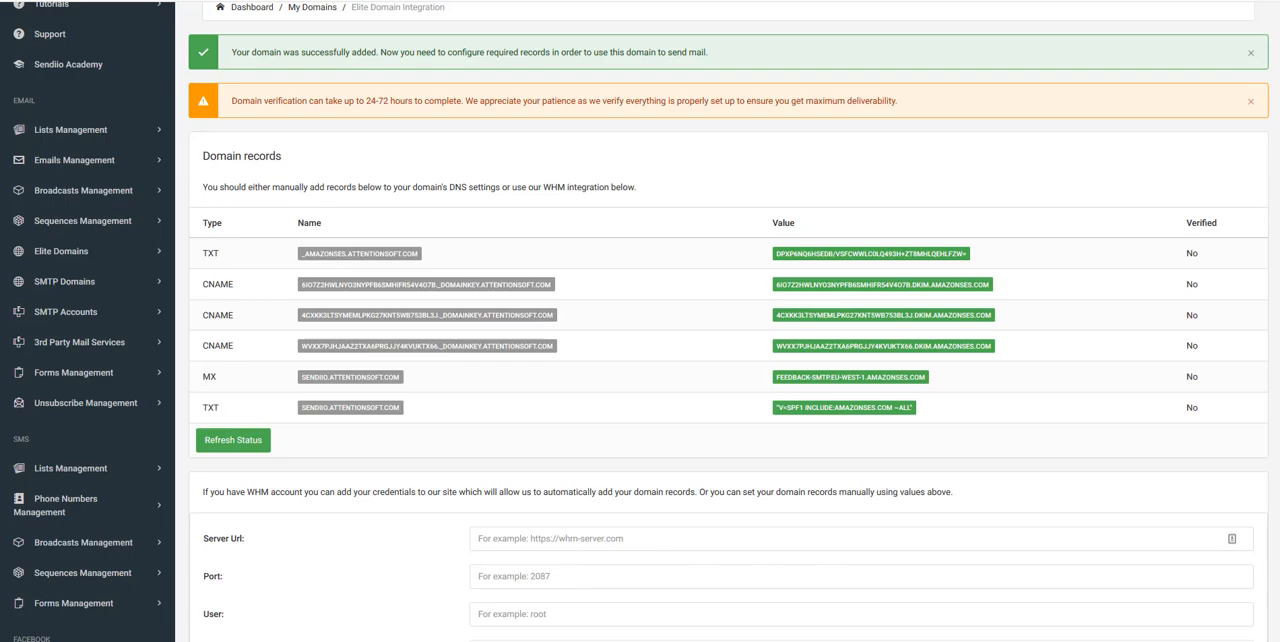
{"action": "left_click", "coordinate": [676, 1]}
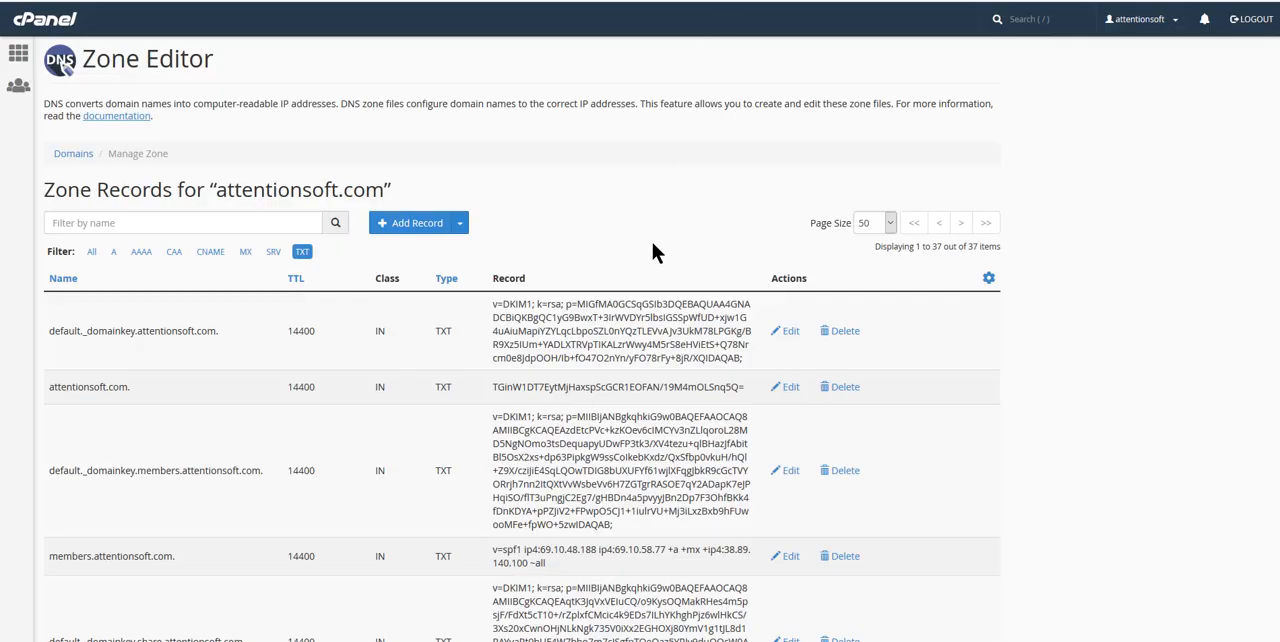
{"action": "left_click", "coordinate": [460, 223]}
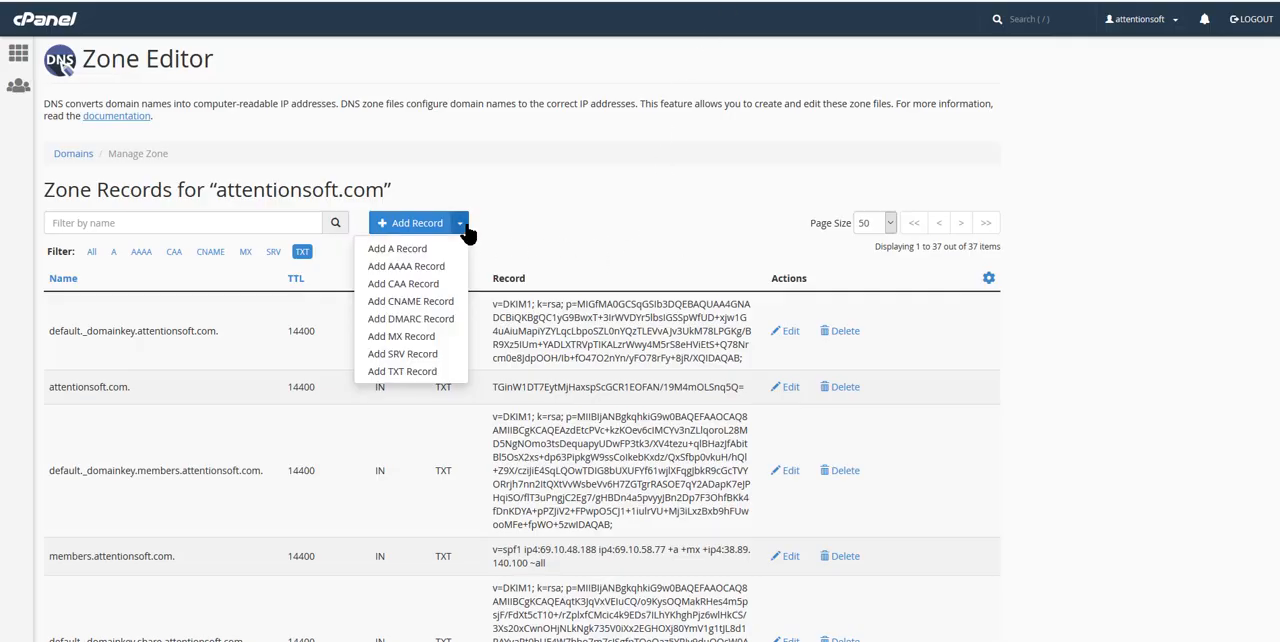
{"action": "left_click", "coordinate": [418, 302]}
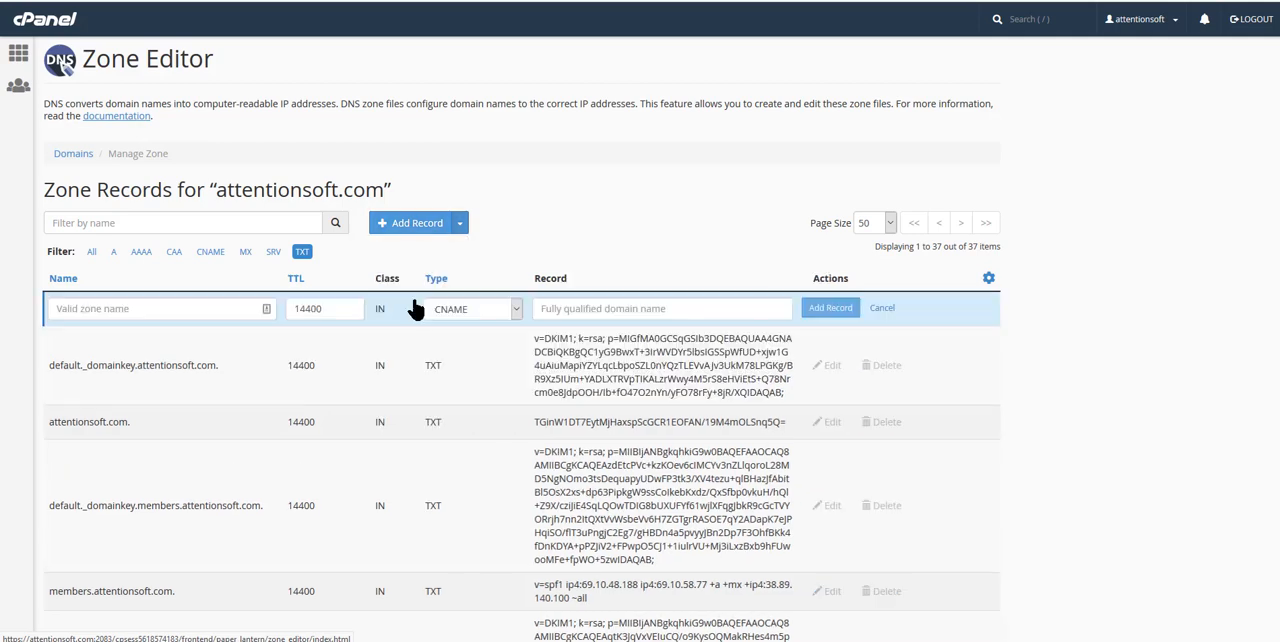
{"action": "left_click", "coordinate": [118, 310]}
{"action": "key", "text": "ctrl+v"}
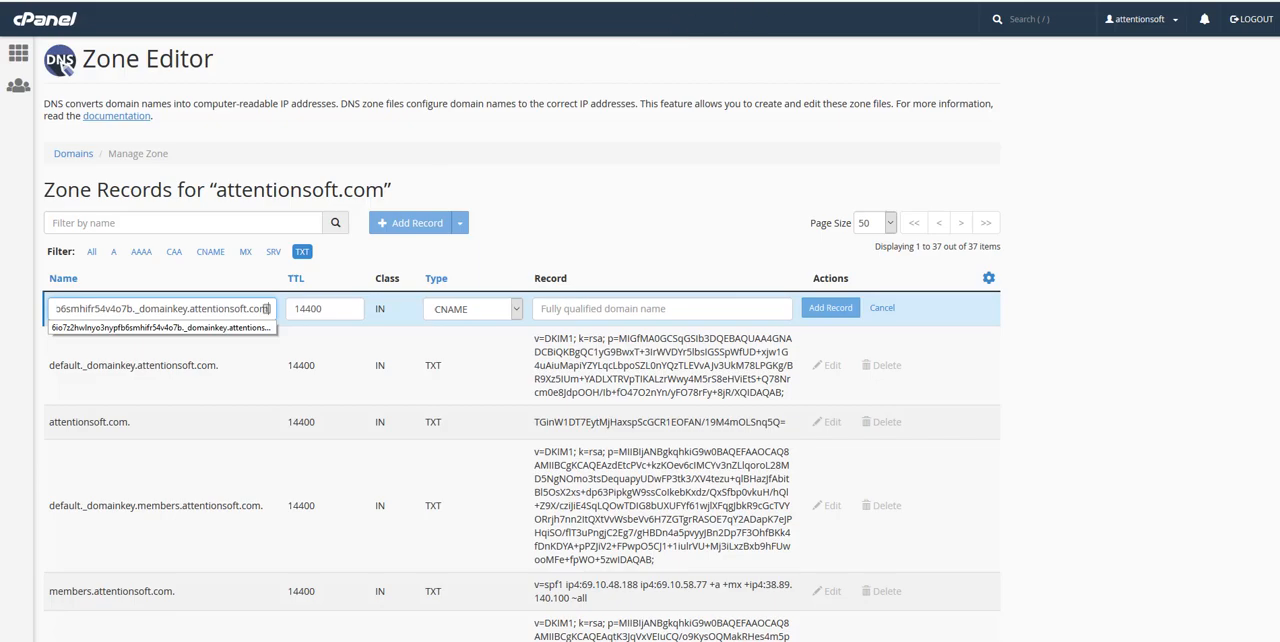
- Copy the first CNAME record's dkim.amazonses.com value from Sendiio, paste it as the record's target in cPanel and save the record
{"action": "left_click", "coordinate": [804, 1]}
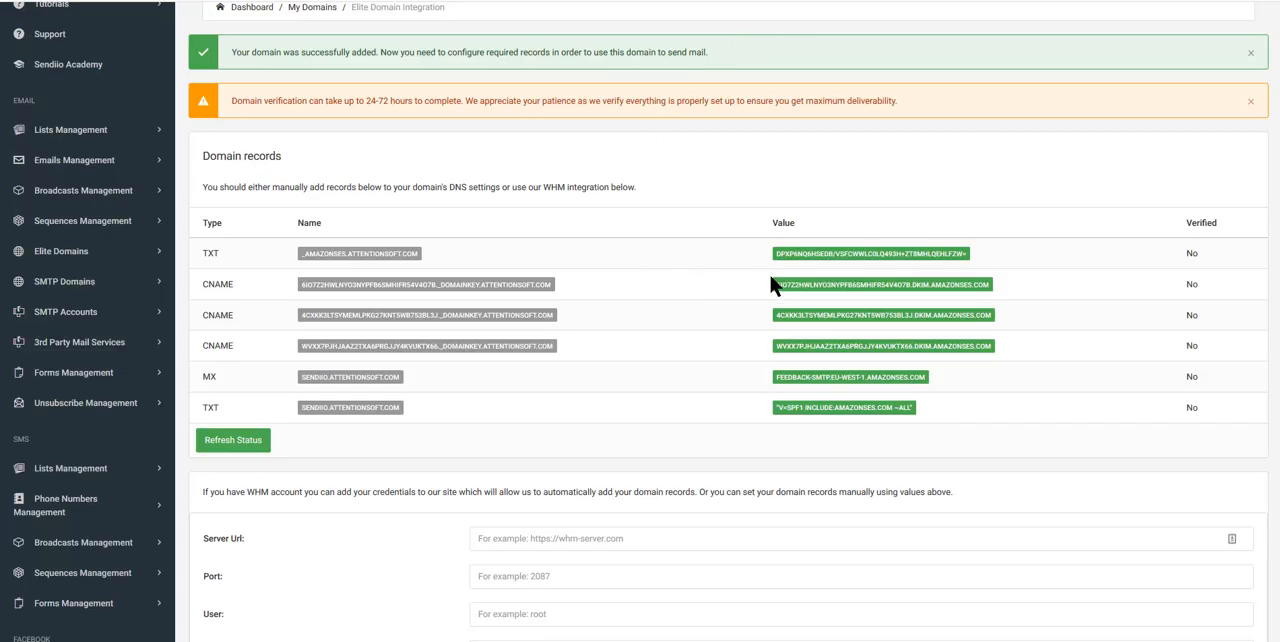
{"action": "left_click", "coordinate": [840, 291]}
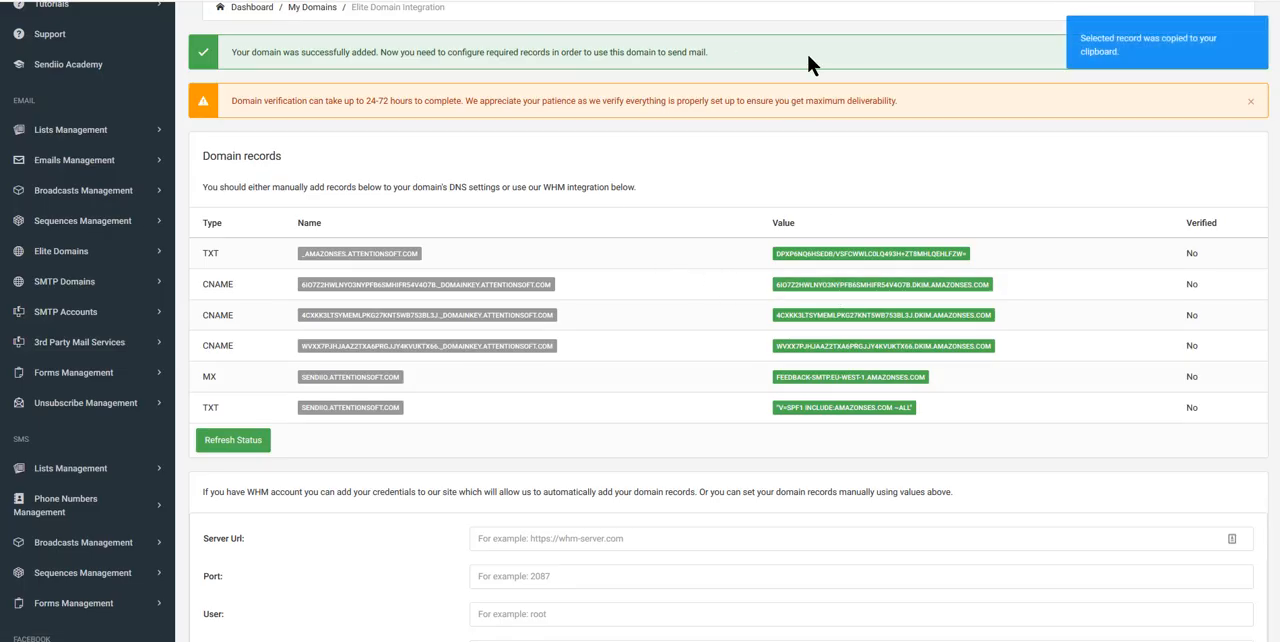
{"action": "left_click", "coordinate": [688, 1]}
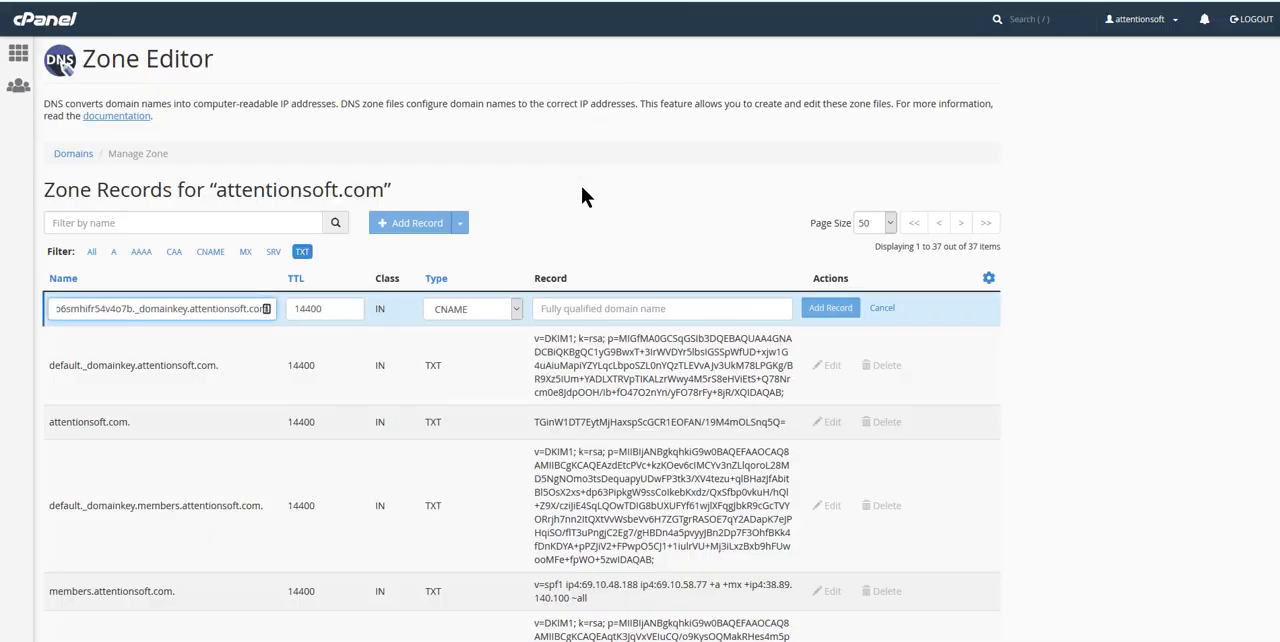
{"action": "left_click", "coordinate": [579, 302]}
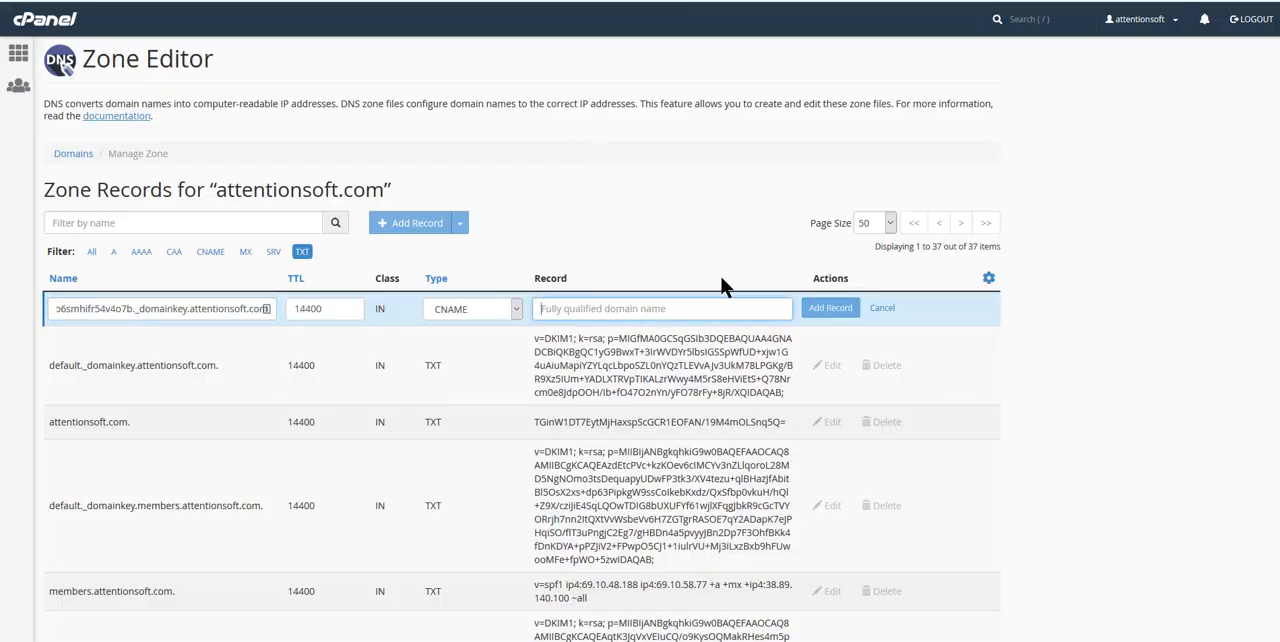
{"action": "key", "text": "ctrl+v"}
{"action": "left_click", "coordinate": [835, 306]}
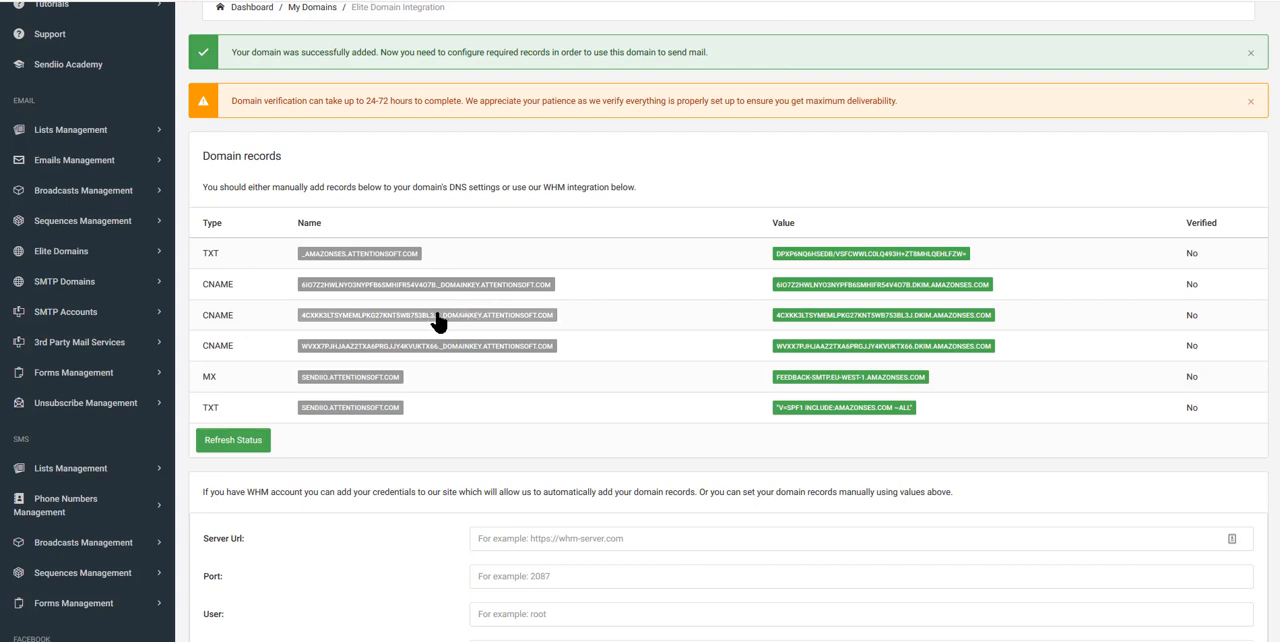
- Copy the second CNAME record's name from Sendiio and start a CNAME record in cPanel with that _domainkey.attentionsoft.com name
{"action": "left_click", "coordinate": [400, 320]}
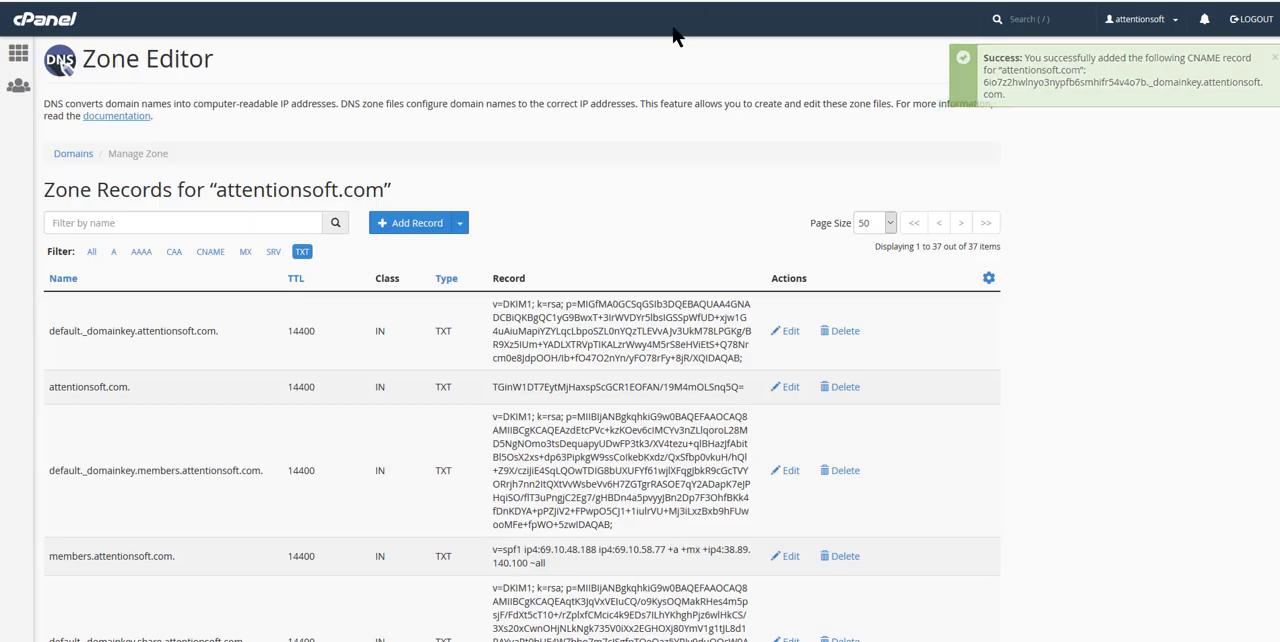
{"action": "left_click", "coordinate": [463, 226]}
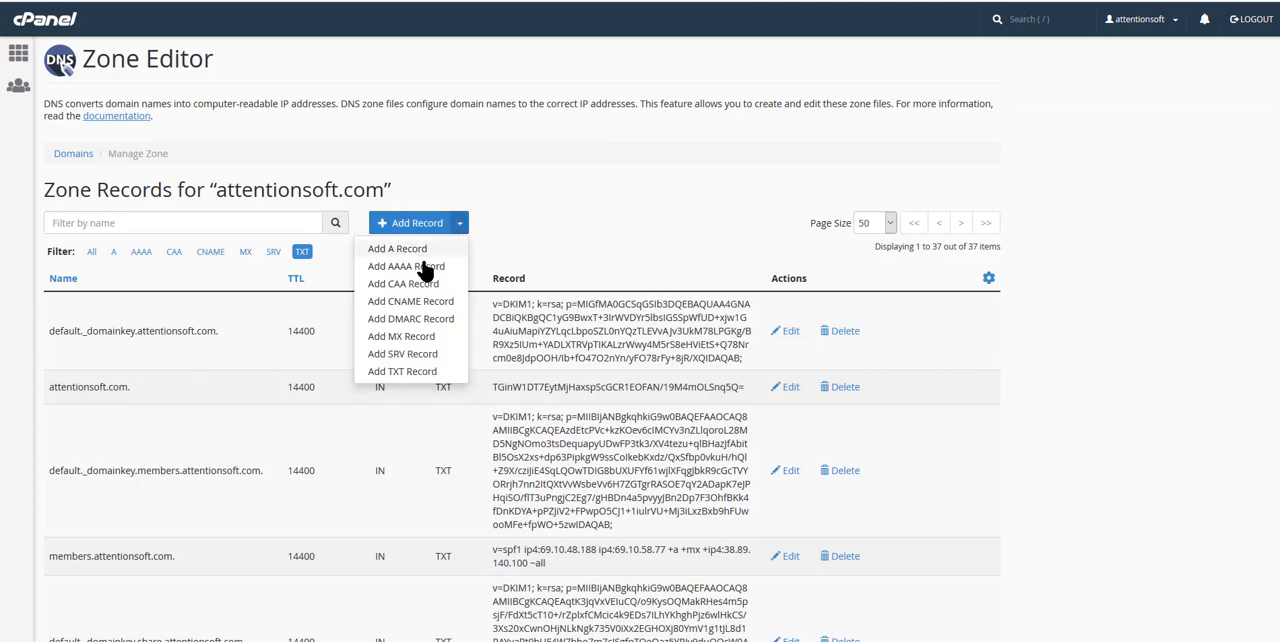
{"action": "left_click", "coordinate": [424, 302]}
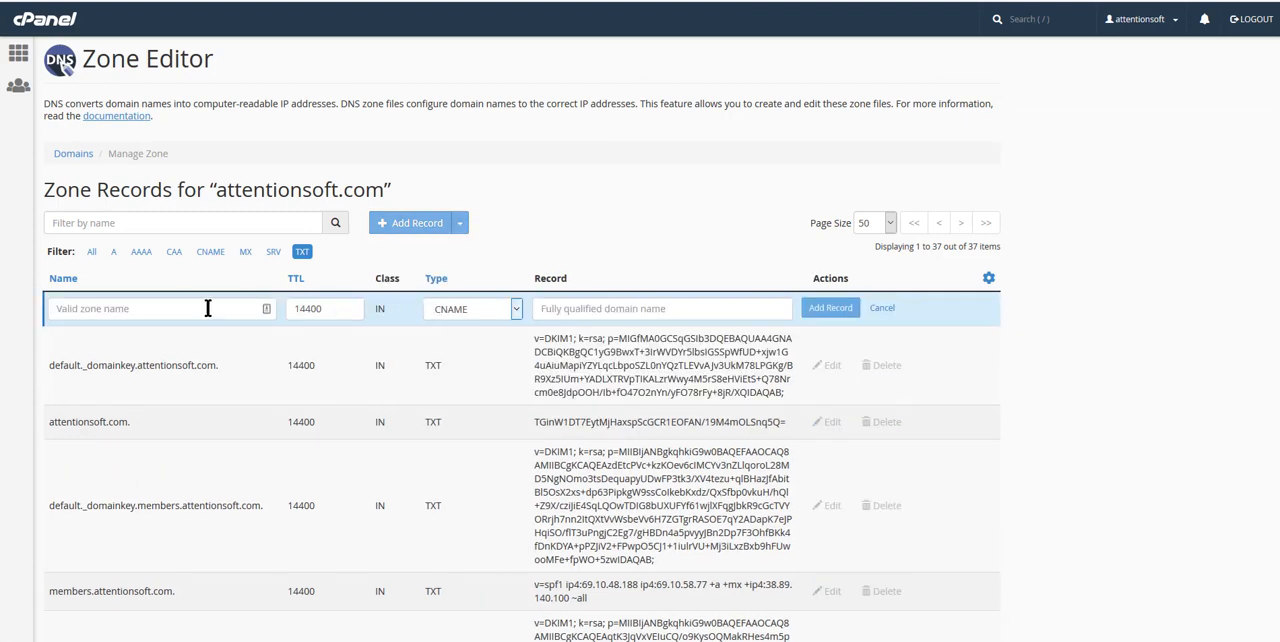
{"action": "key", "text": "ctrl+v"}
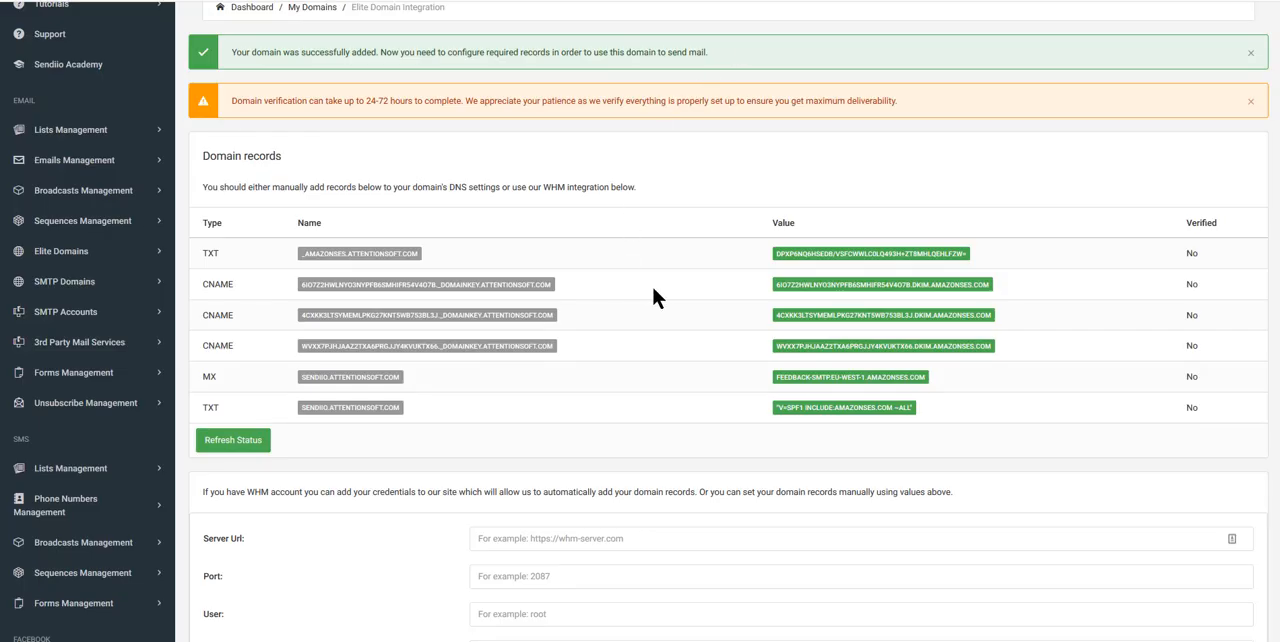
- Copy the second CNAME record's dkim.amazonses.com value from Sendiio, paste it as the record's target in cPanel and save the record
{"action": "left_click", "coordinate": [843, 318]}
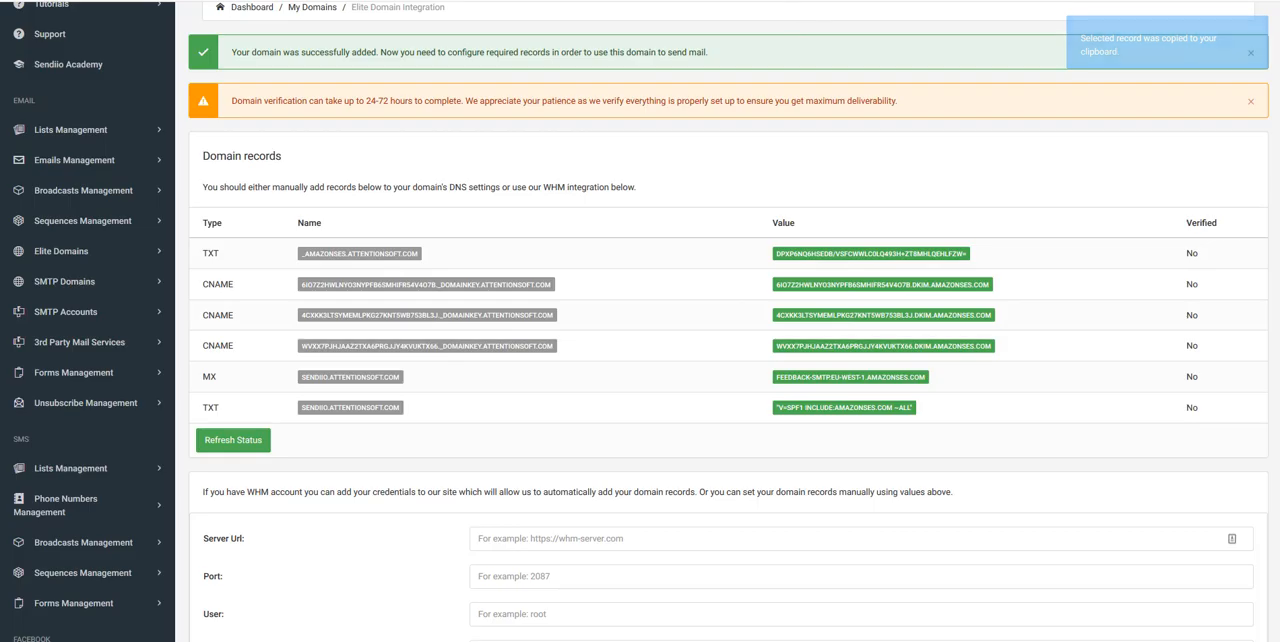
{"action": "left_click", "coordinate": [735, 1]}
{"action": "left_click", "coordinate": [560, 314]}
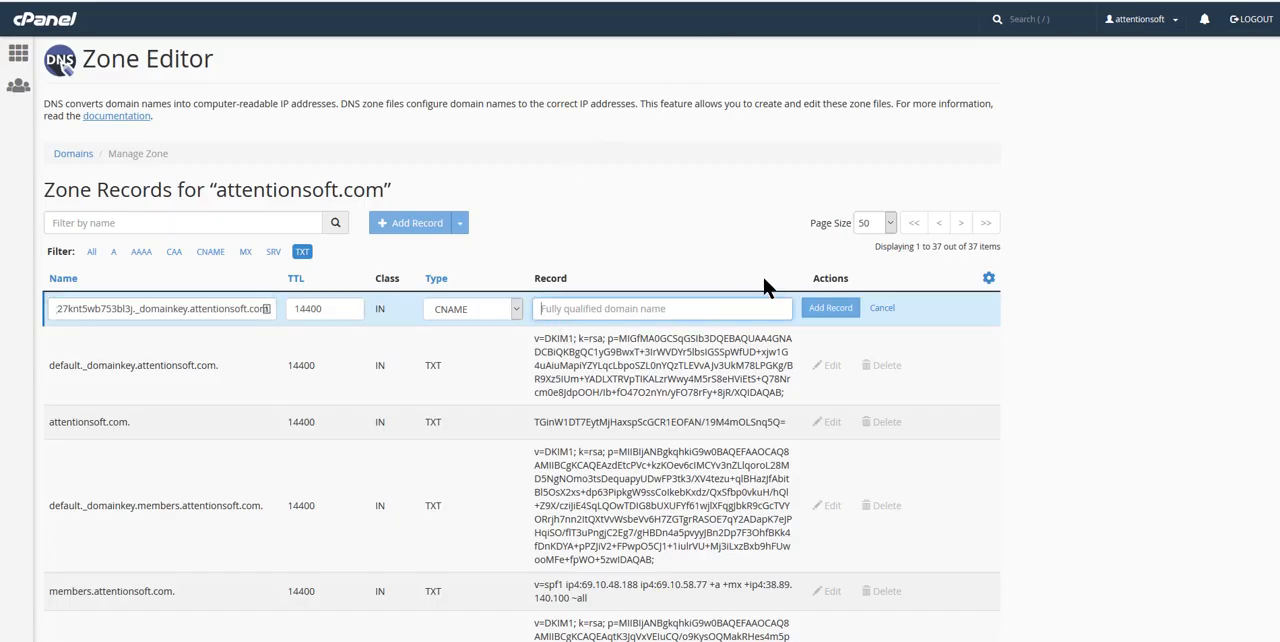
{"action": "key", "text": "ctrl+v"}
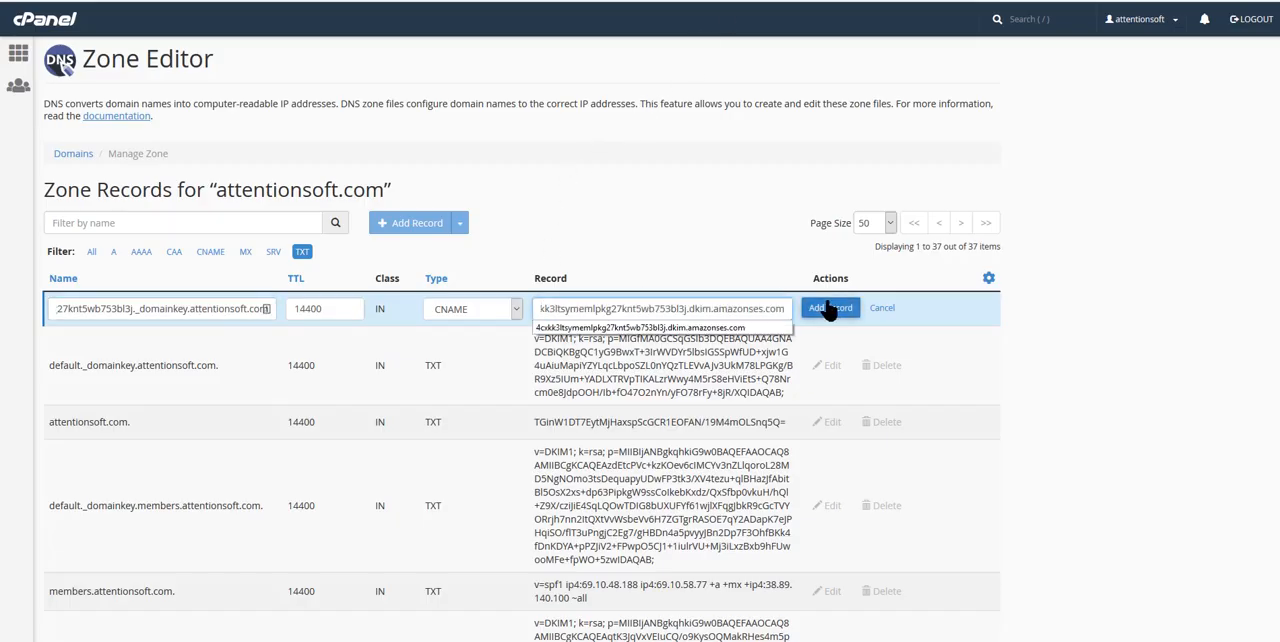
{"action": "left_click", "coordinate": [830, 308]}
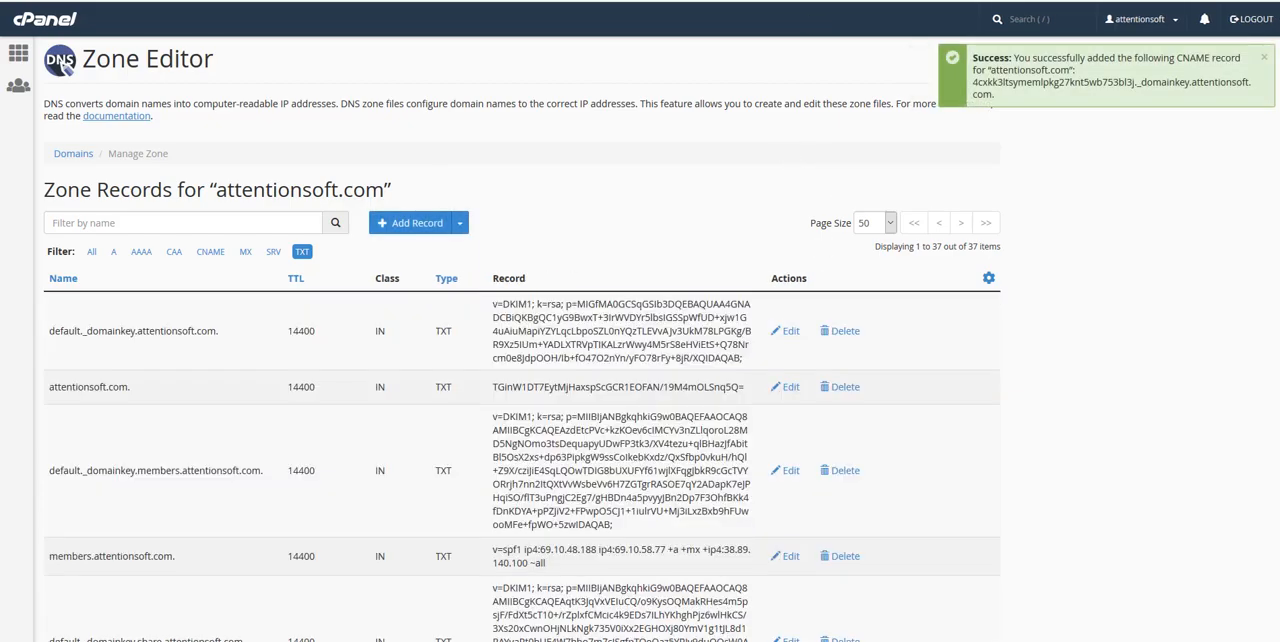
- Copy the third CNAME record's name from Sendiio and start a CNAME record in cPanel with that _domainkey.attentionsoft.com name
{"action": "left_click", "coordinate": [610, 1]}
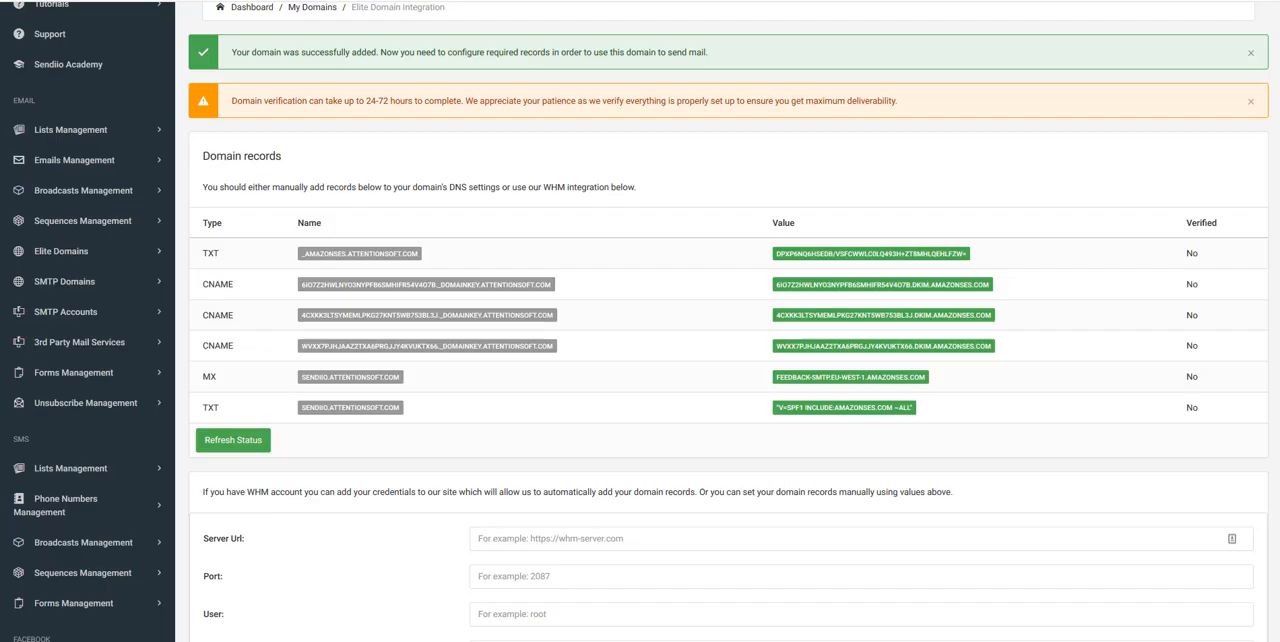
{"action": "left_click", "coordinate": [417, 354]}
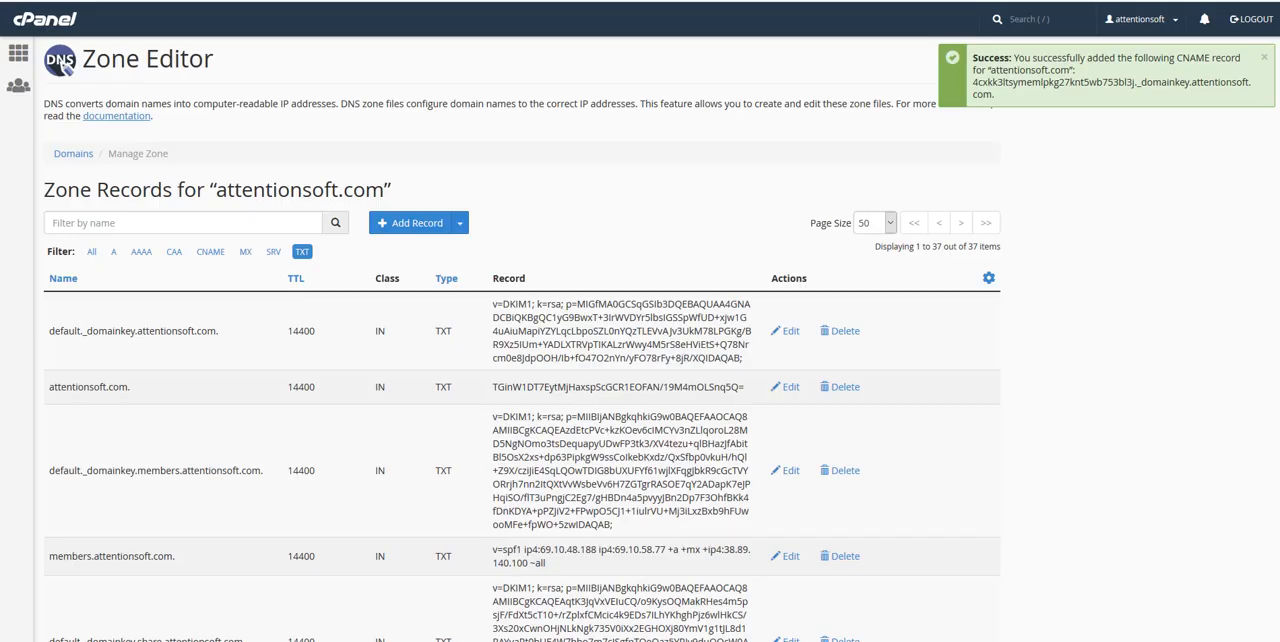
{"action": "left_click", "coordinate": [459, 223]}
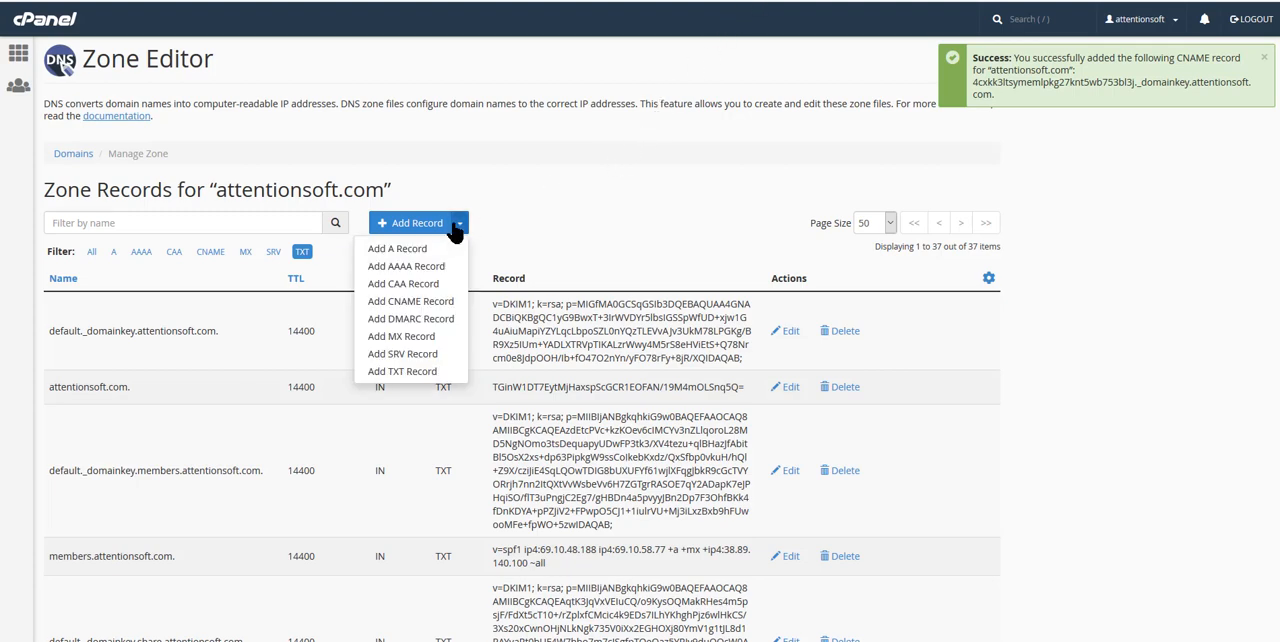
{"action": "left_click", "coordinate": [412, 301]}
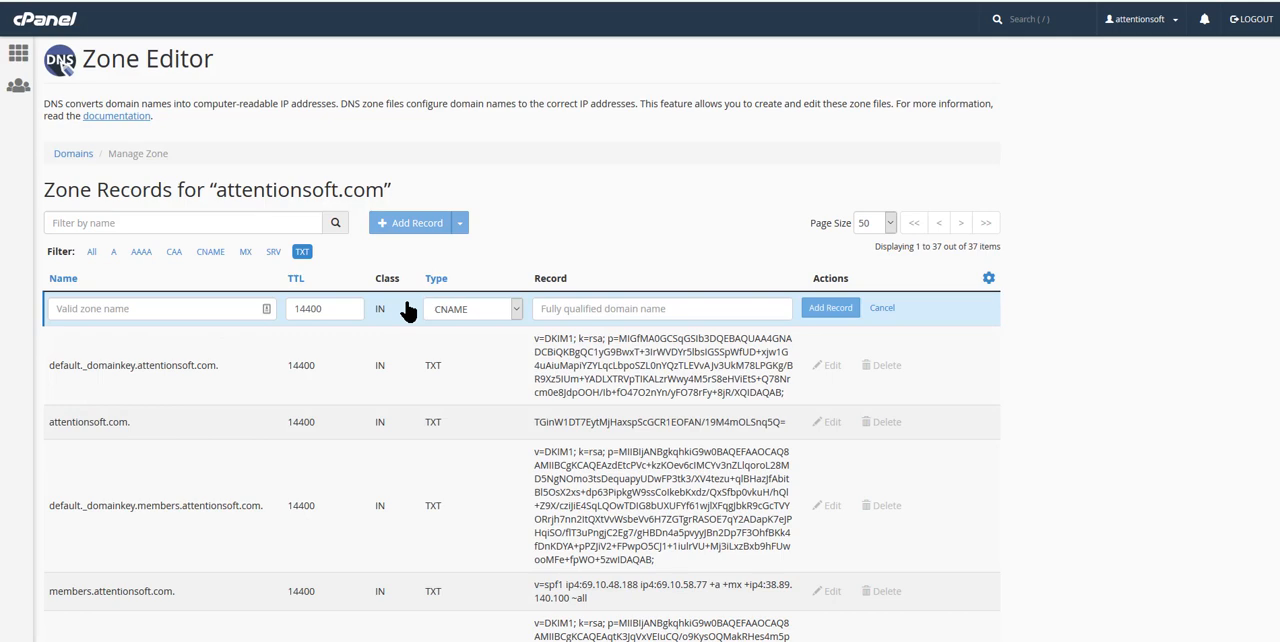
{"action": "left_click", "coordinate": [194, 316]}
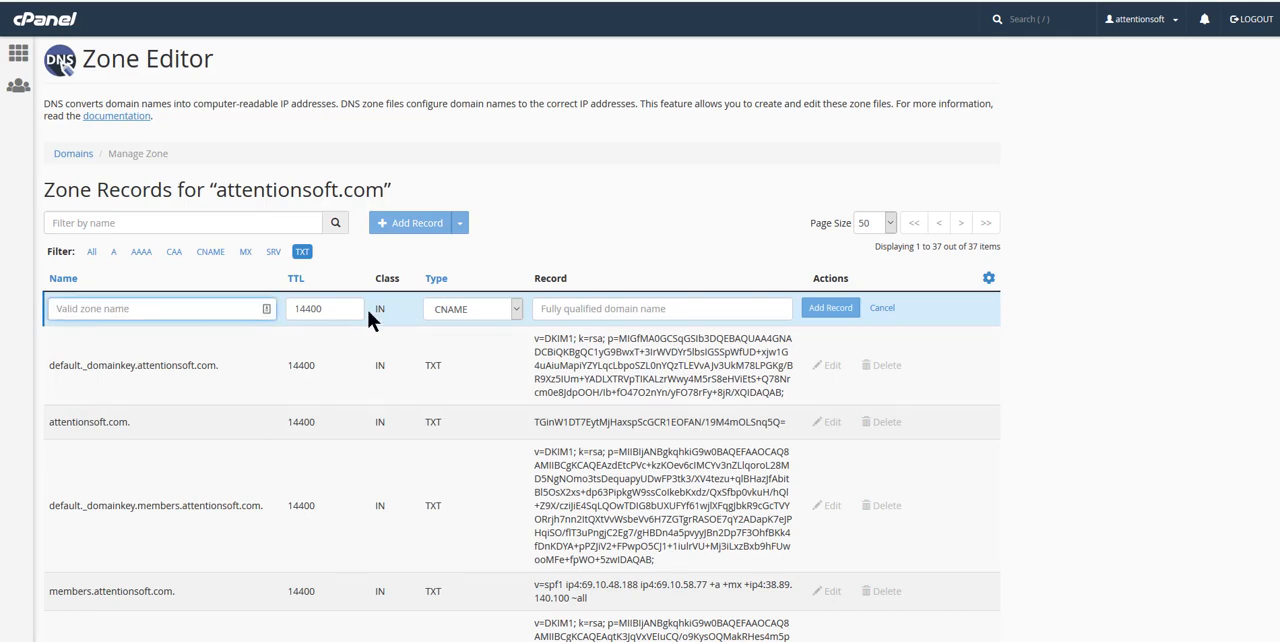
{"action": "key", "text": "ctrl+v"}
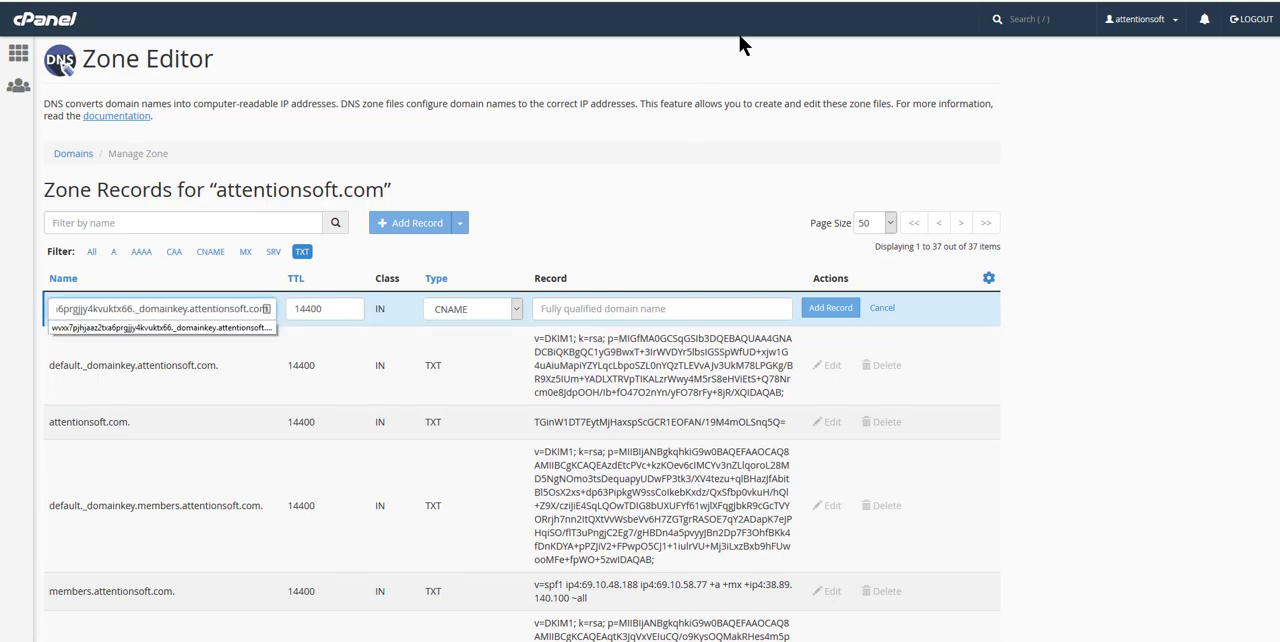
- Copy the third CNAME record's dkim.amazonses.com value from Sendiio, paste it as the record's target in cPanel and save the record
{"action": "left_click", "coordinate": [746, 1]}
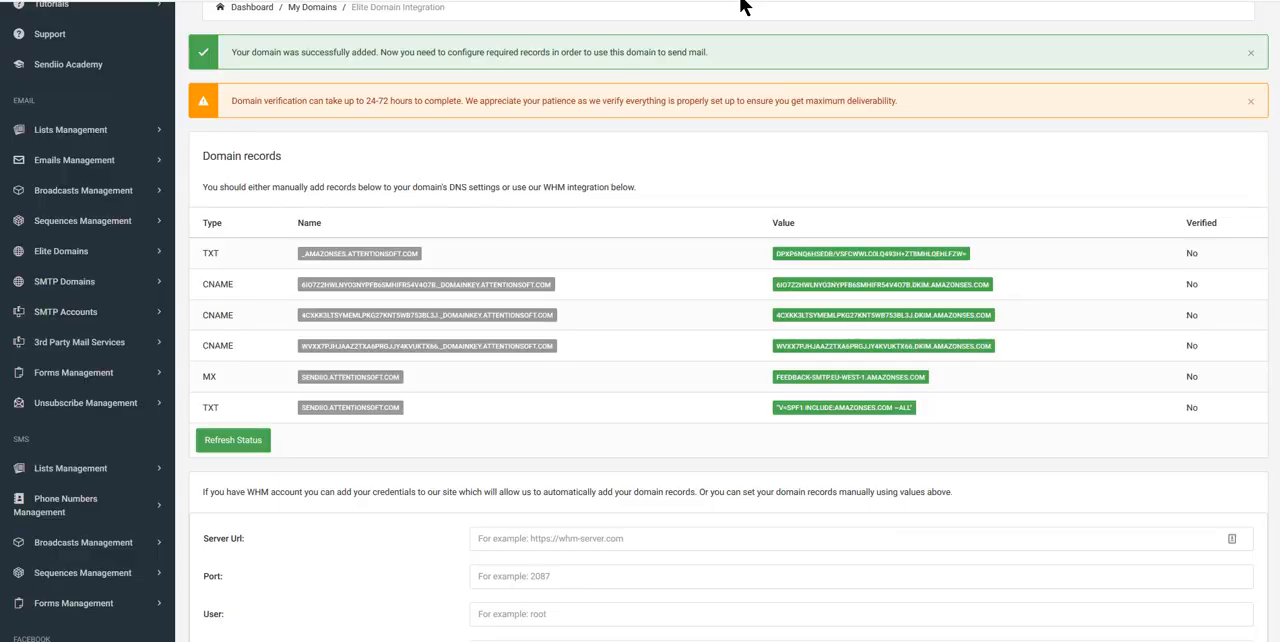
{"action": "left_click", "coordinate": [828, 322]}
{"action": "left_click", "coordinate": [762, 1]}
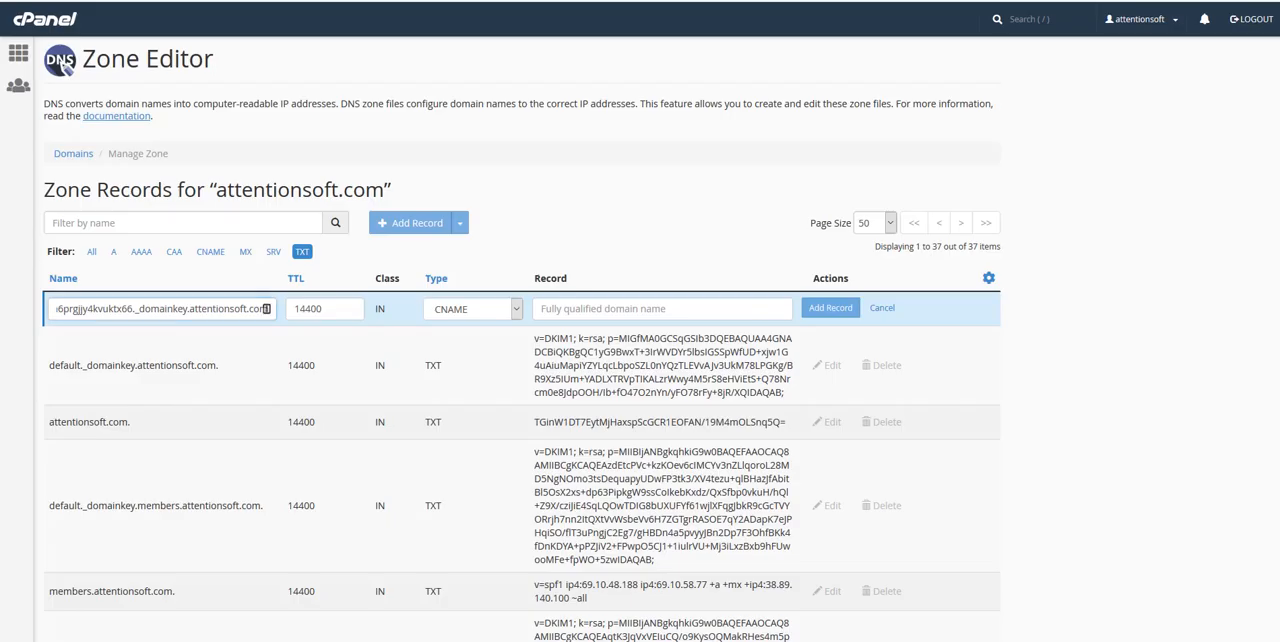
{"action": "left_click", "coordinate": [602, 308]}
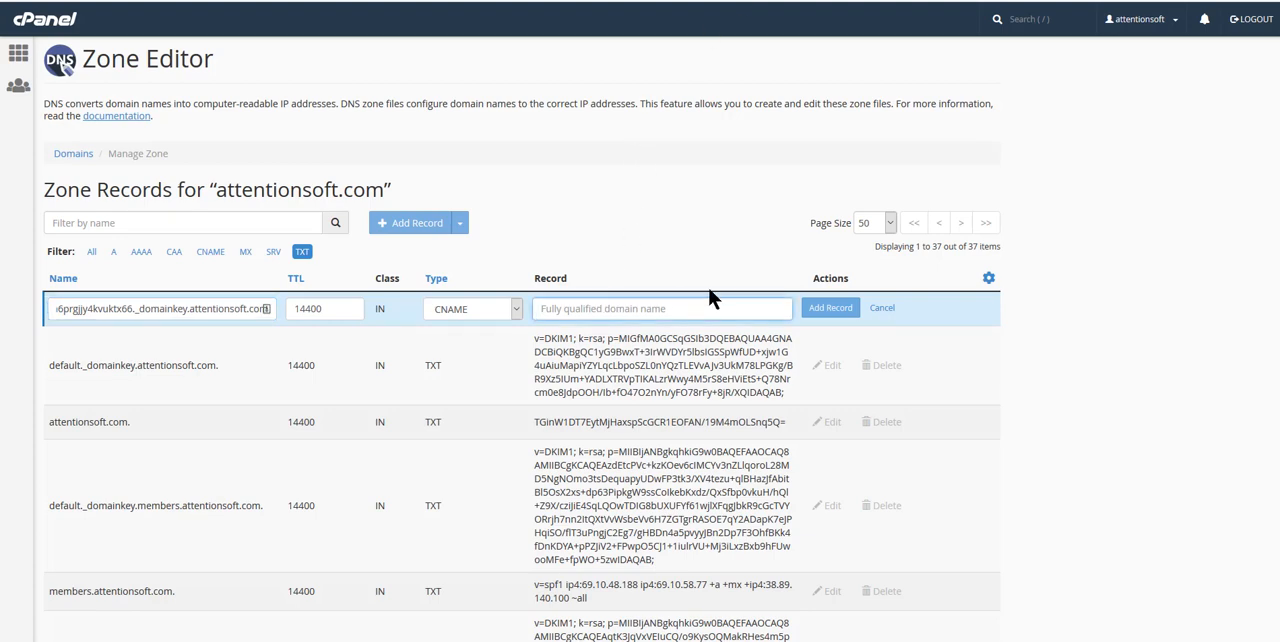
{"action": "key", "text": "ctrl+v"}
{"action": "left_click", "coordinate": [836, 314]}
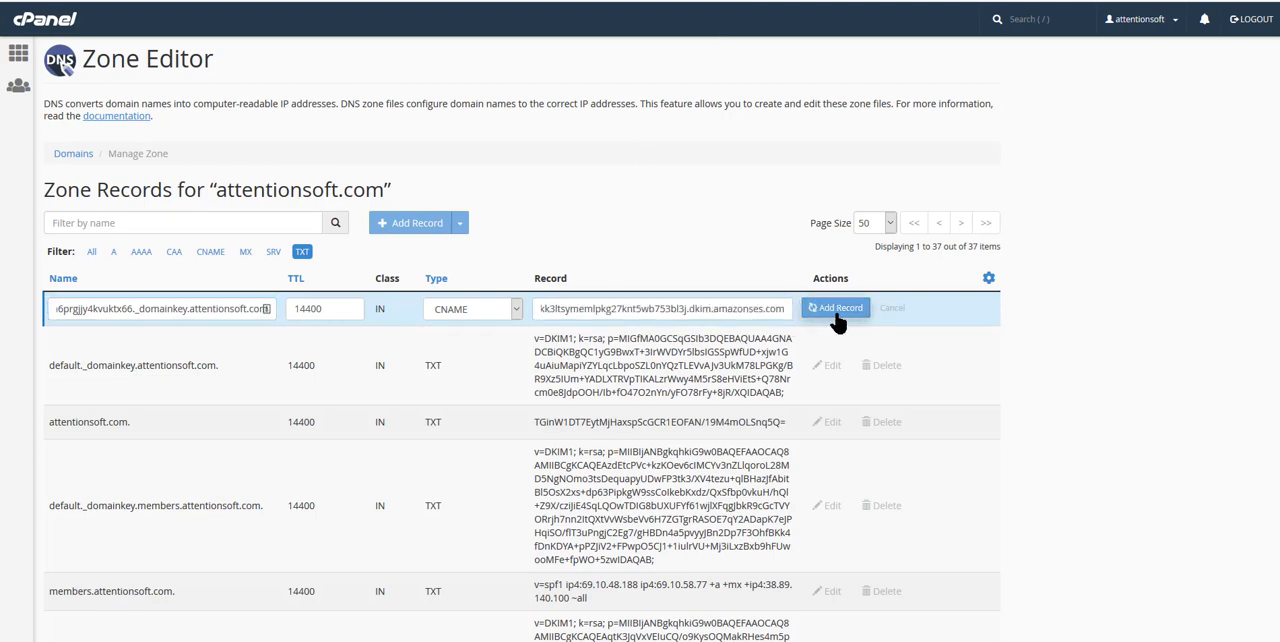
- Copy the MX record's name from Sendiio and start an MX record for attentionsoft.com in cPanel with priority 10
{"action": "left_click", "coordinate": [780, 1]}
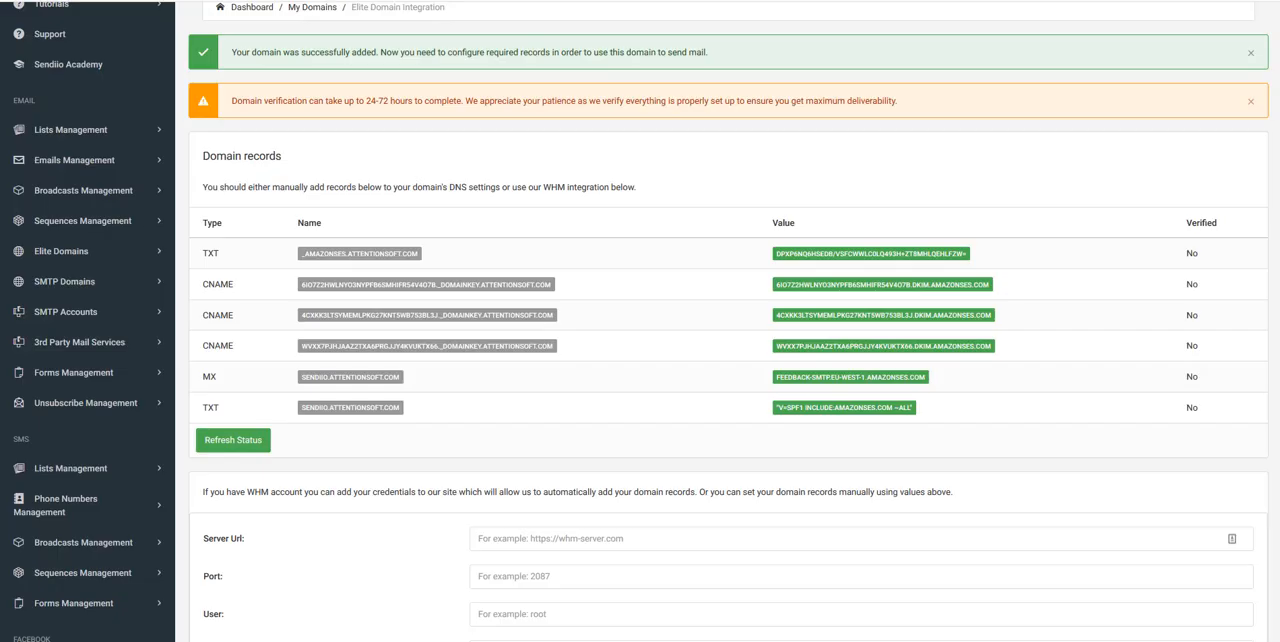
{"action": "left_click", "coordinate": [340, 381]}
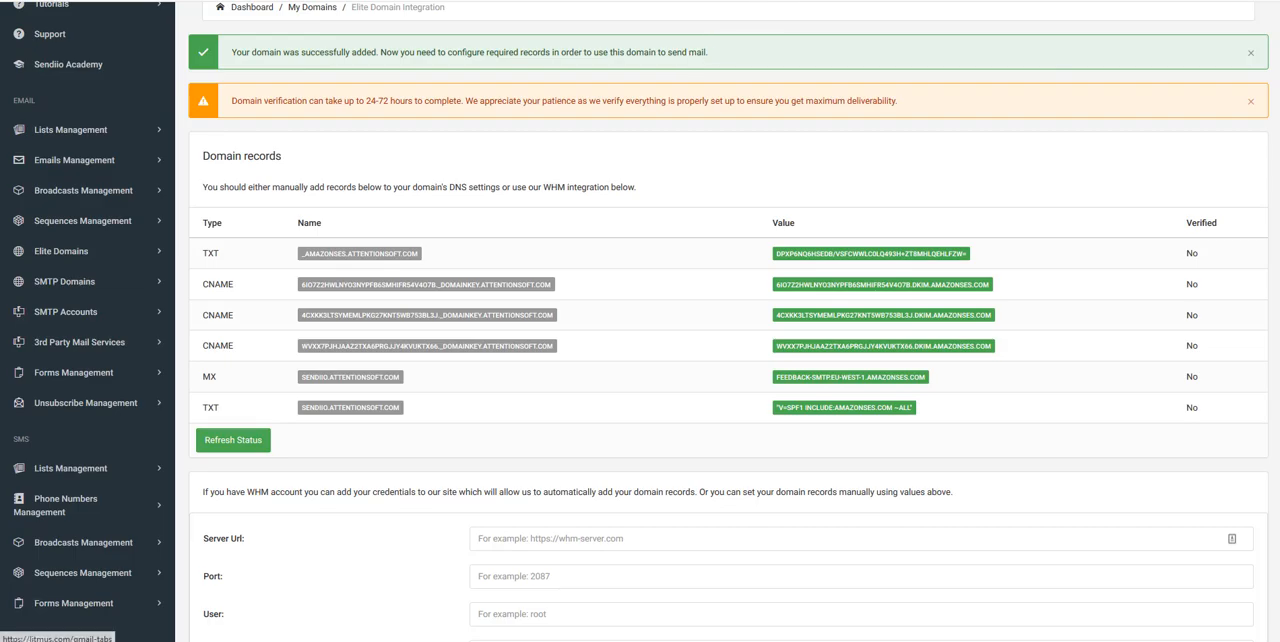
{"action": "left_click", "coordinate": [640, 1]}
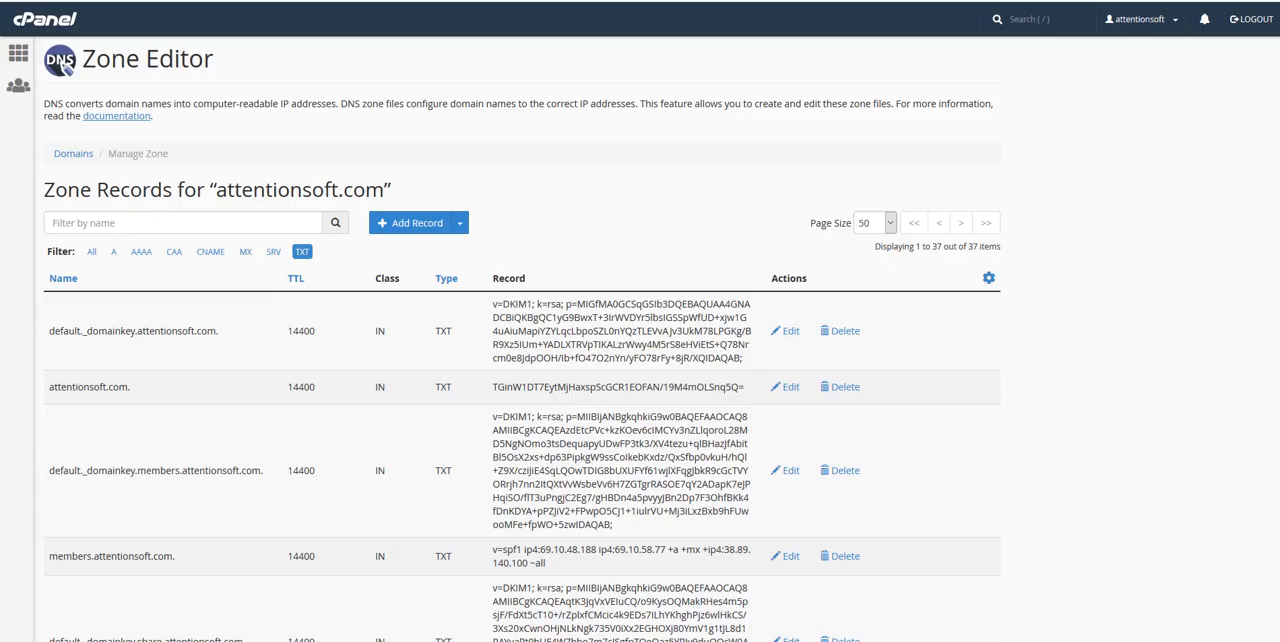
{"action": "left_click", "coordinate": [461, 232]}
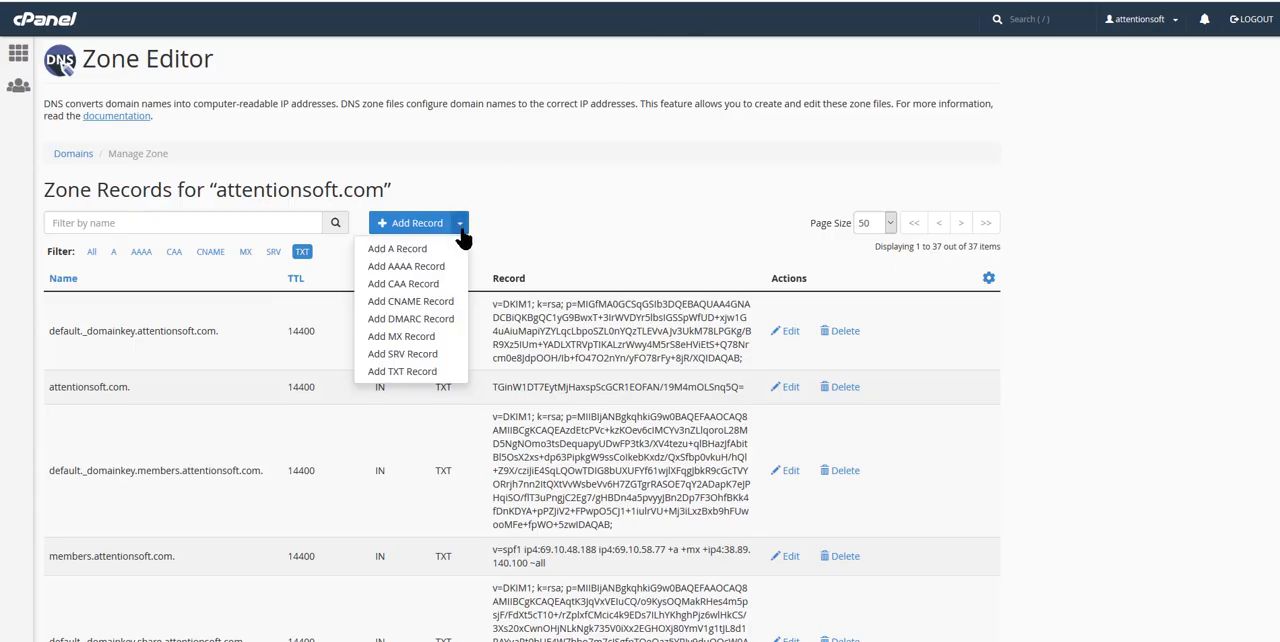
{"action": "left_click", "coordinate": [400, 337]}
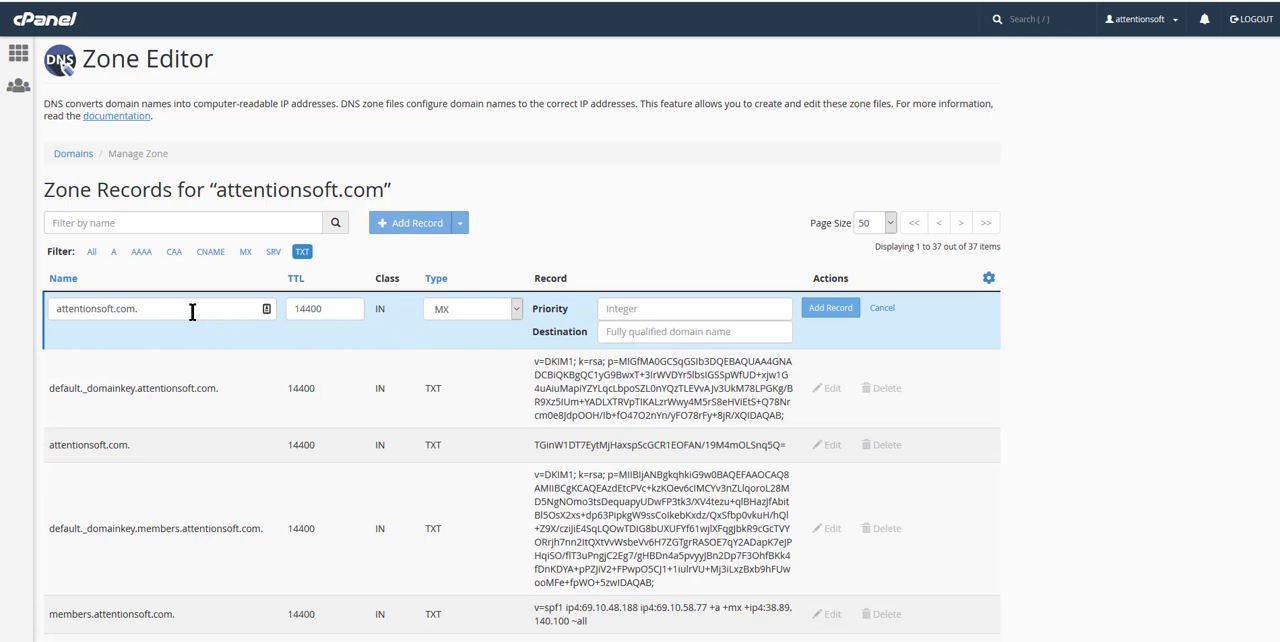
{"action": "left_click", "coordinate": [621, 309]}
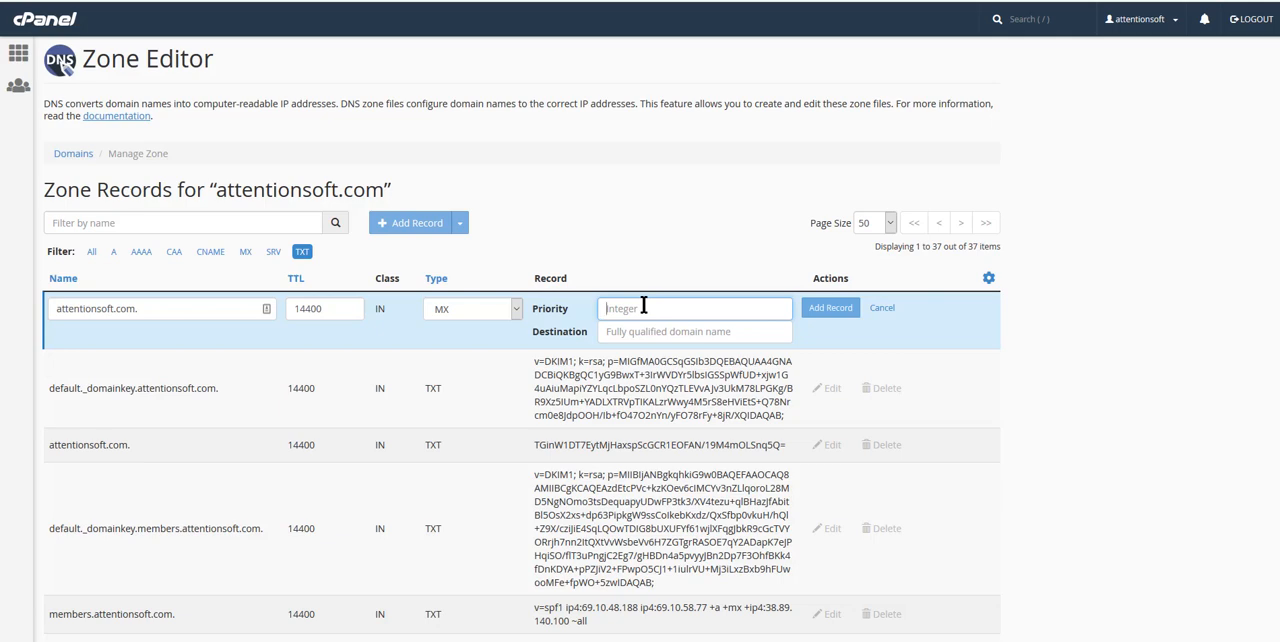
{"action": "type", "text": "10"}
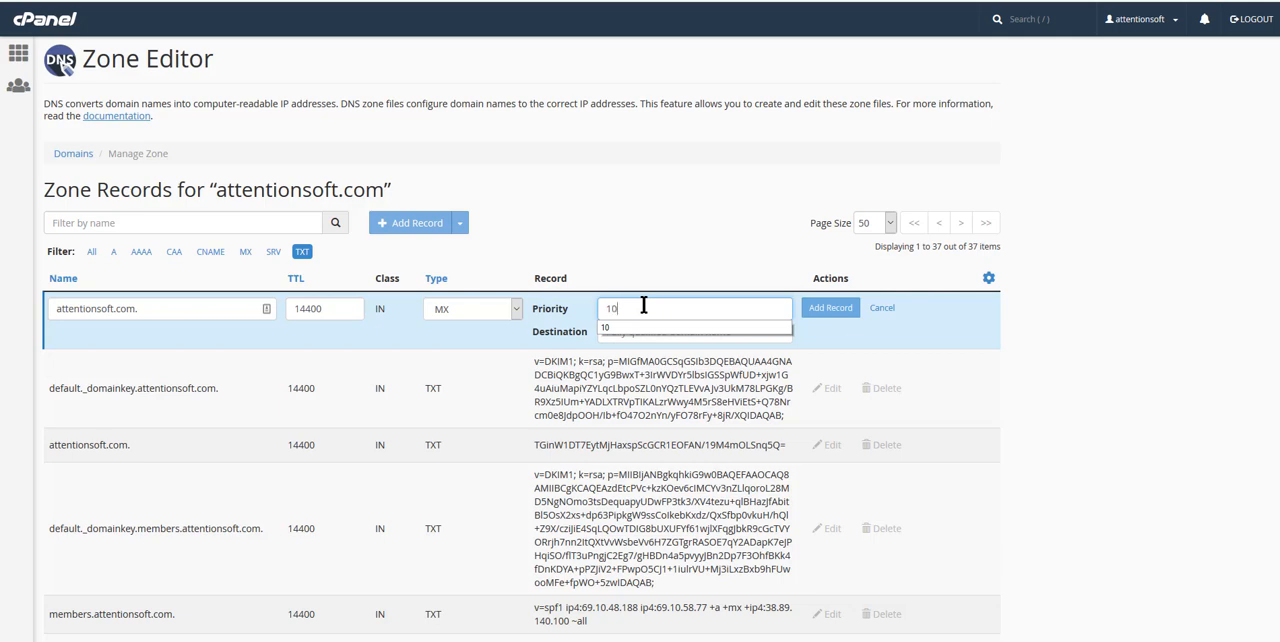
{"action": "left_click", "coordinate": [689, 326]}
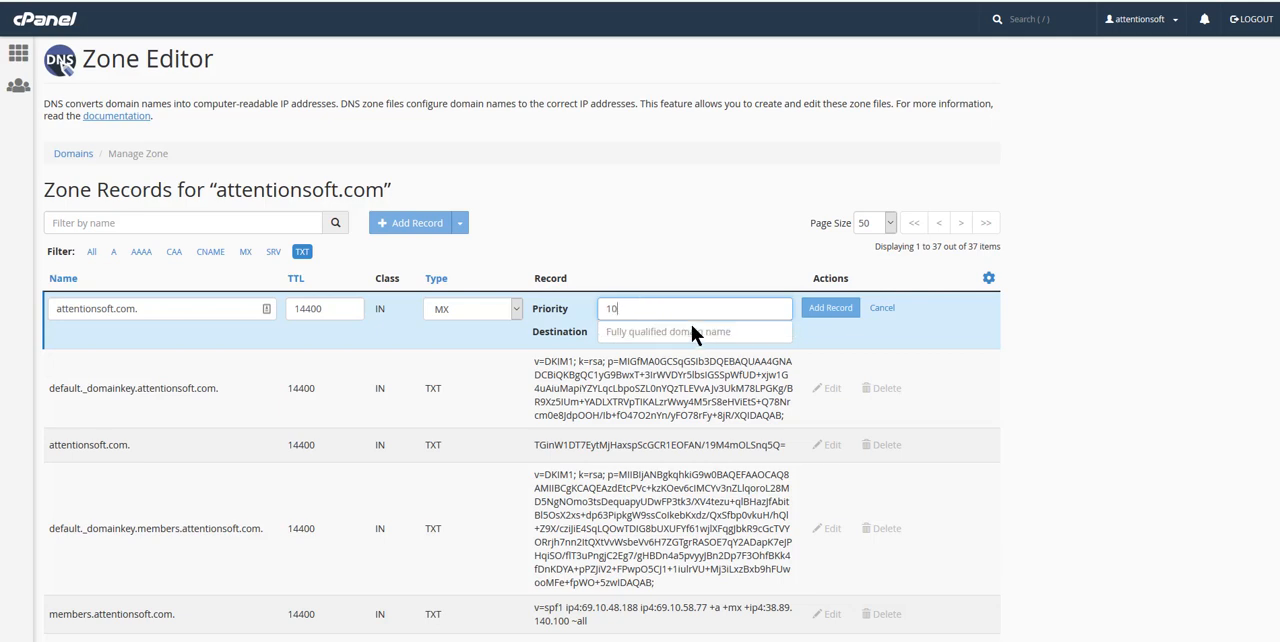
- Copy the MX value feedback-smtp.eu-west-1.amazonses.com from Sendiio, paste it as the MX record's destination in cPanel and save the record
{"action": "left_click", "coordinate": [640, 332]}
{"action": "left_click", "coordinate": [738, 1]}
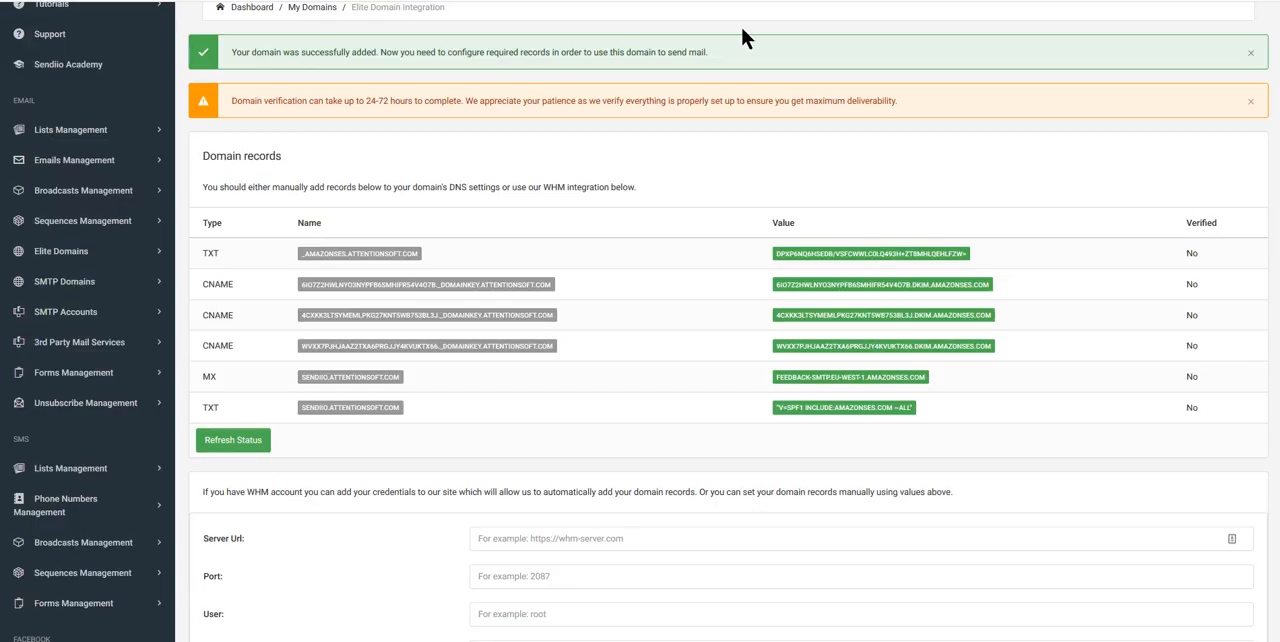
{"action": "left_click", "coordinate": [822, 378]}
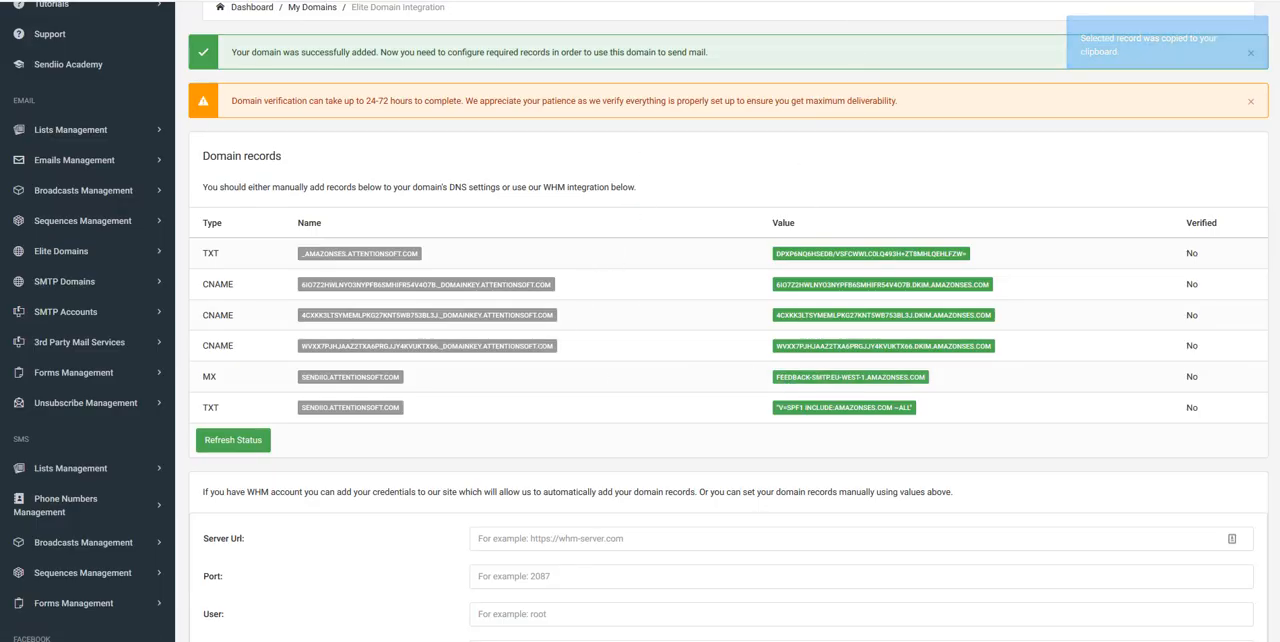
{"action": "left_click", "coordinate": [738, 1]}
{"action": "left_click", "coordinate": [643, 337]}
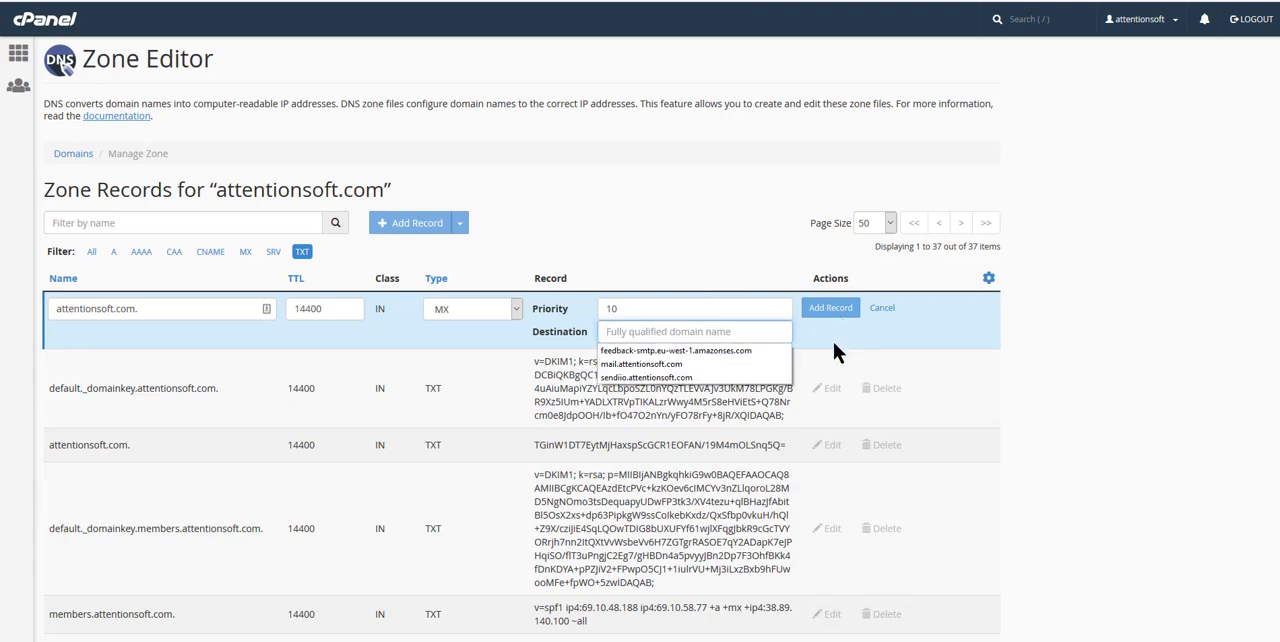
{"action": "key", "text": "ctrl+v"}
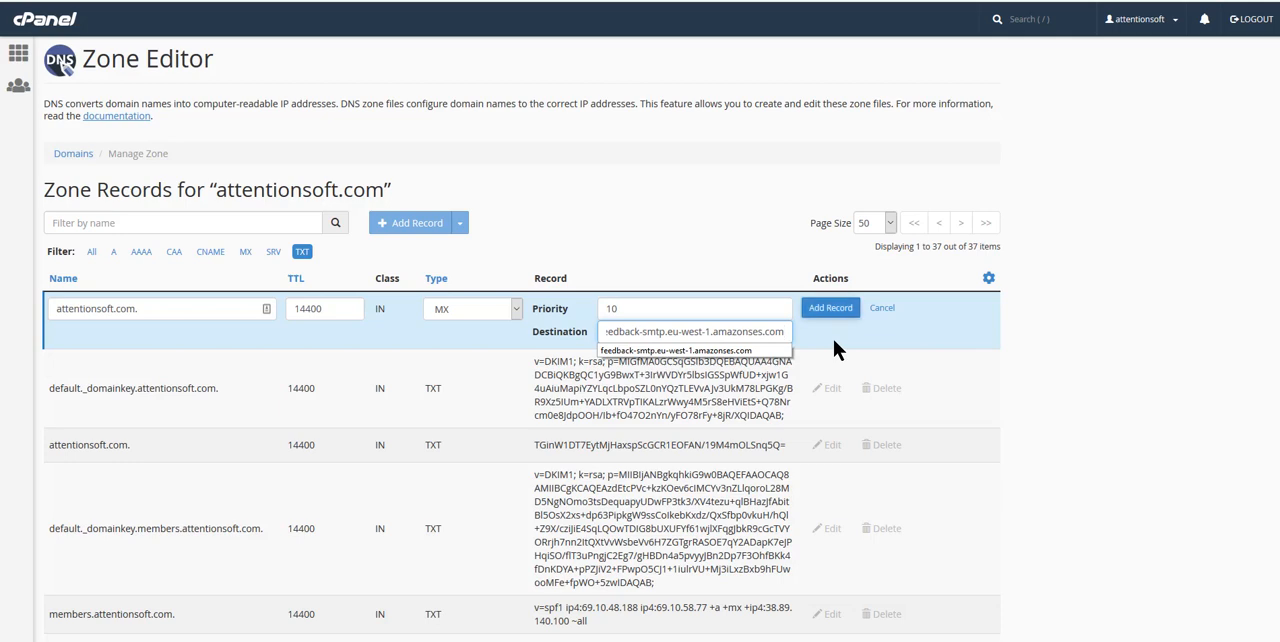
{"action": "left_click", "coordinate": [838, 308]}
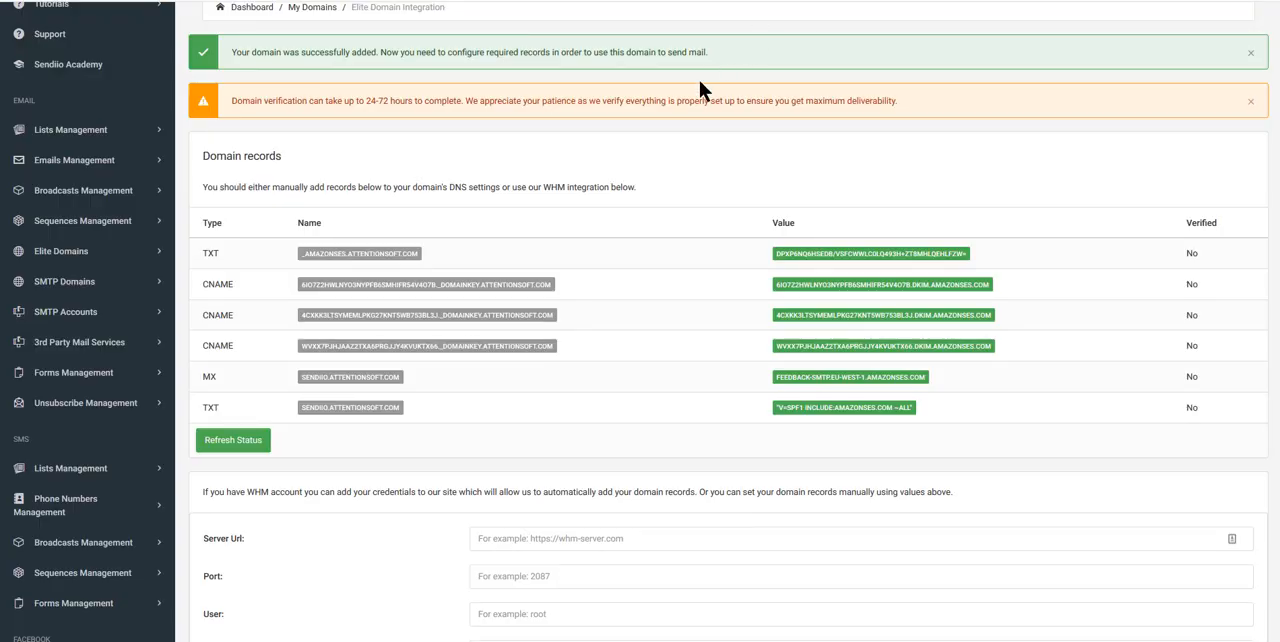
- Copy the last TXT record's name from Sendiio and start a TXT record in cPanel with the name sendiio.attentionsoft.com
{"action": "left_click", "coordinate": [335, 410]}
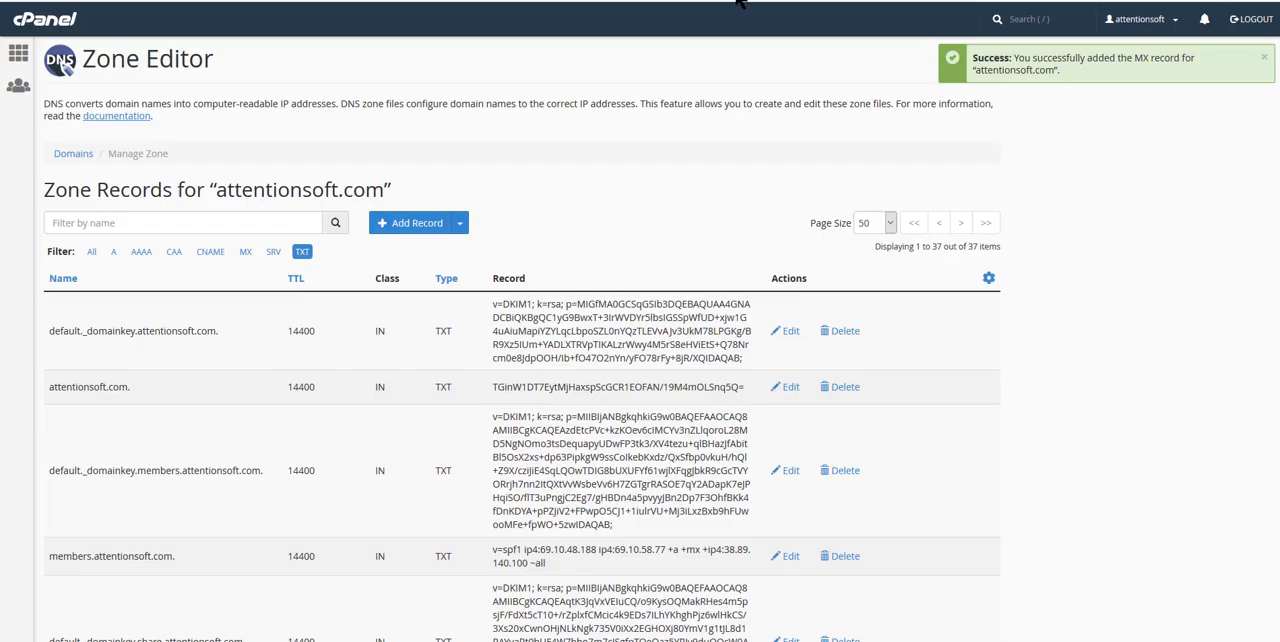
{"action": "left_click", "coordinate": [459, 232]}
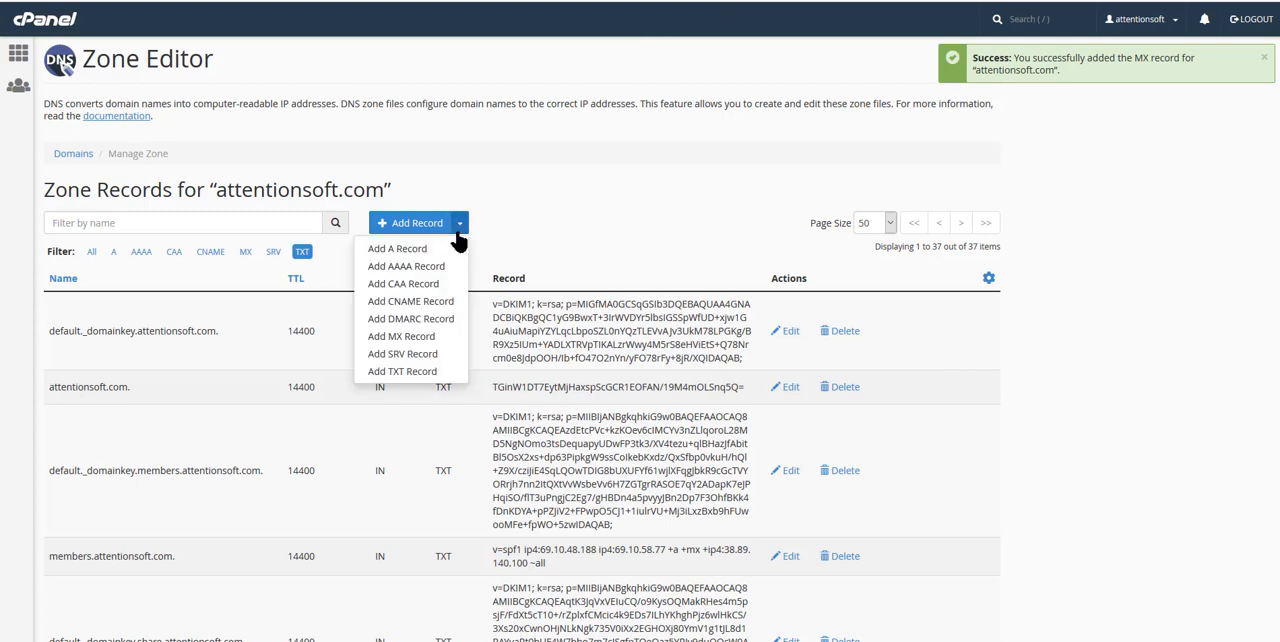
{"action": "left_click", "coordinate": [401, 372]}
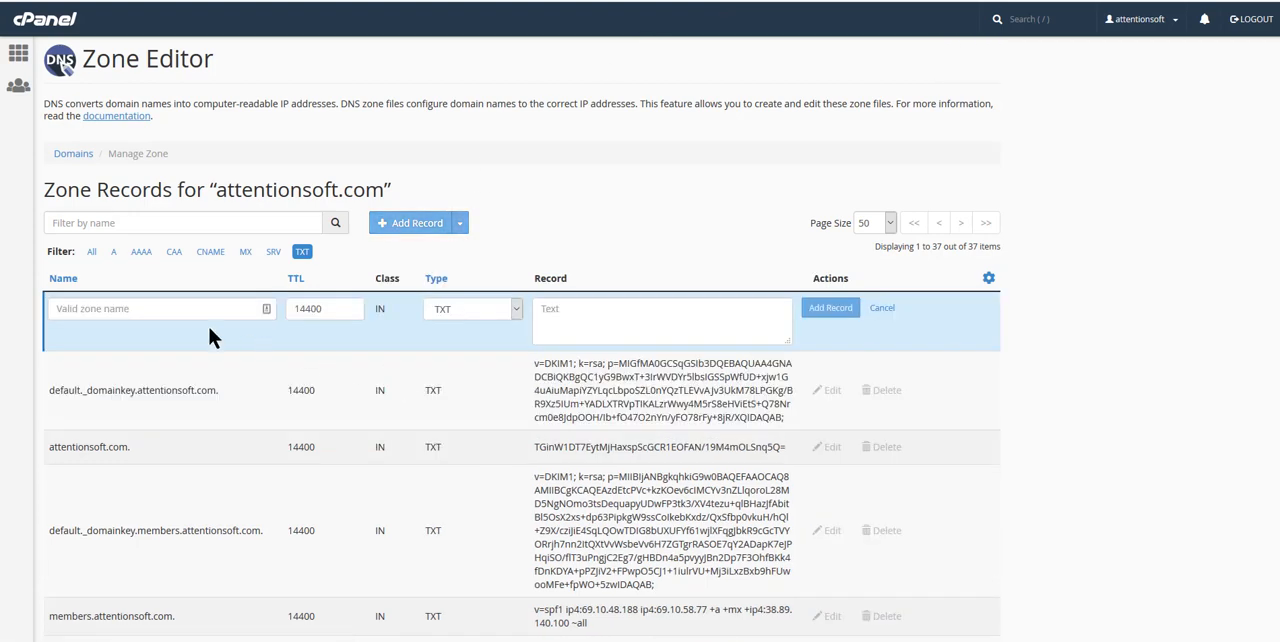
{"action": "left_click", "coordinate": [163, 308]}
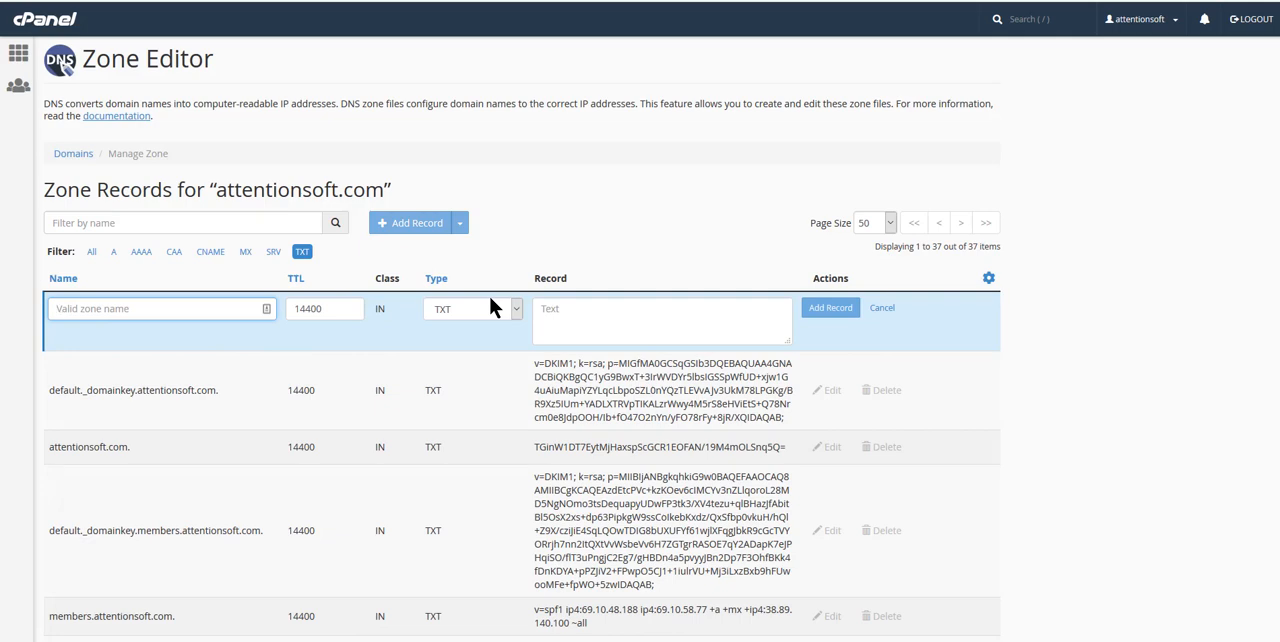
{"action": "key", "text": "ctrl+v"}
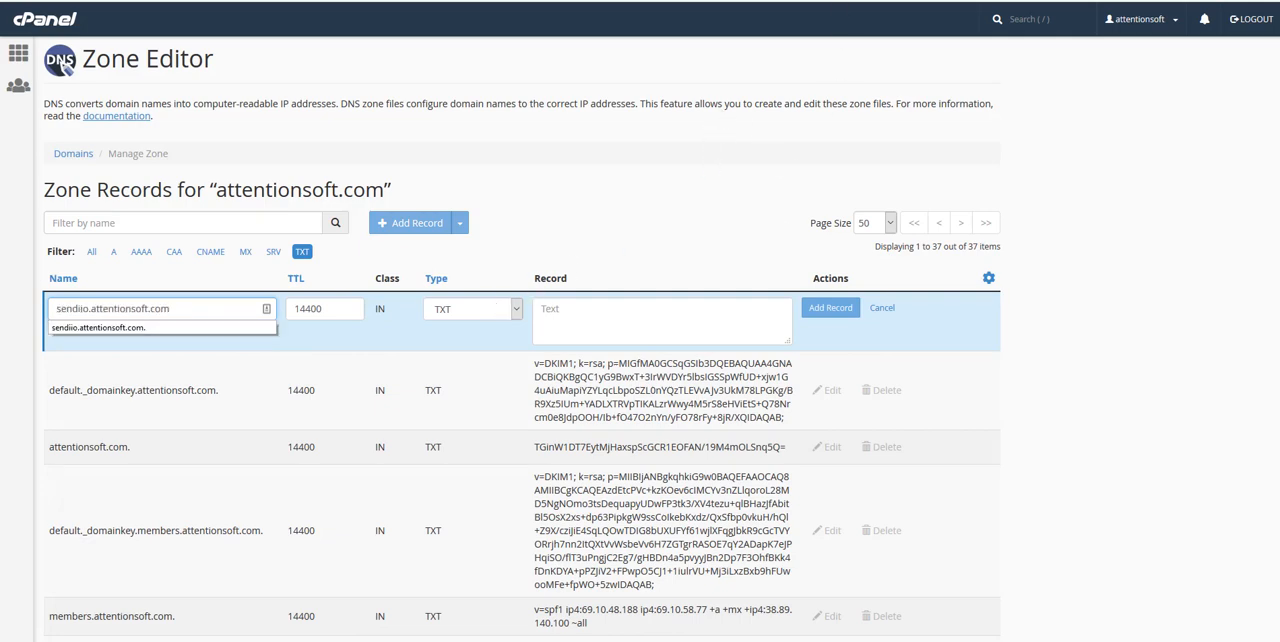
- Copy the last TXT value "v=spf1 include:amazonses.com ~all" from Sendiio, paste it as the TXT record's text in cPanel and save the record
{"action": "key", "text": "ctrl+Tab"}
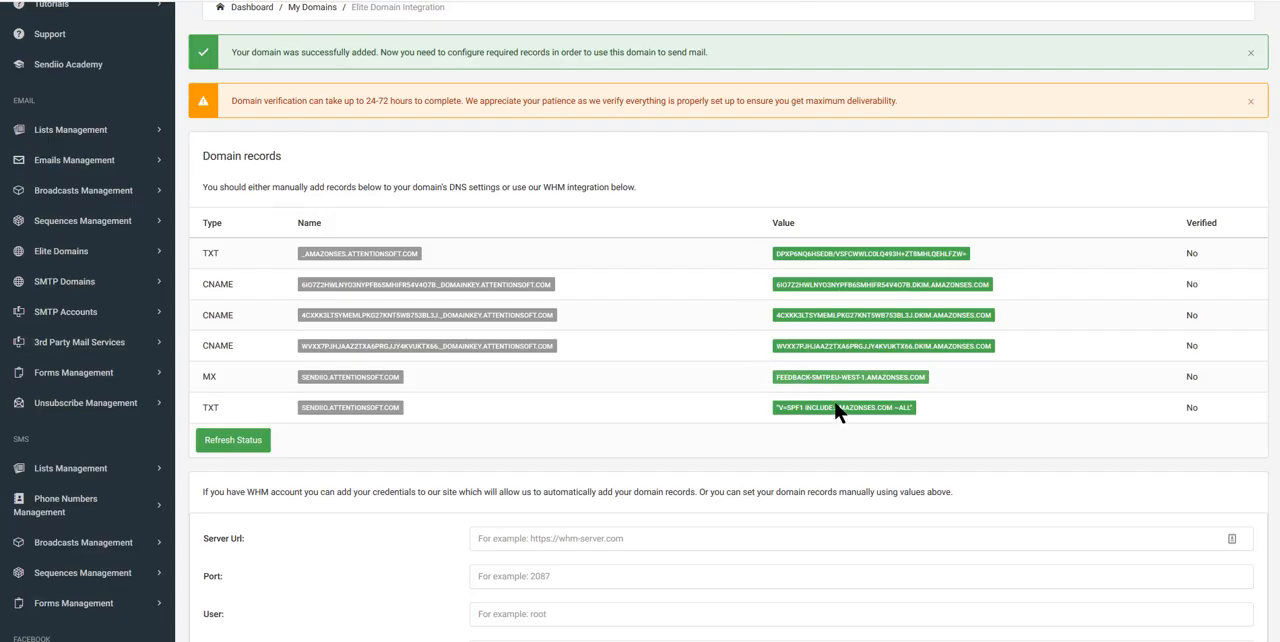
{"action": "left_click", "coordinate": [836, 408]}
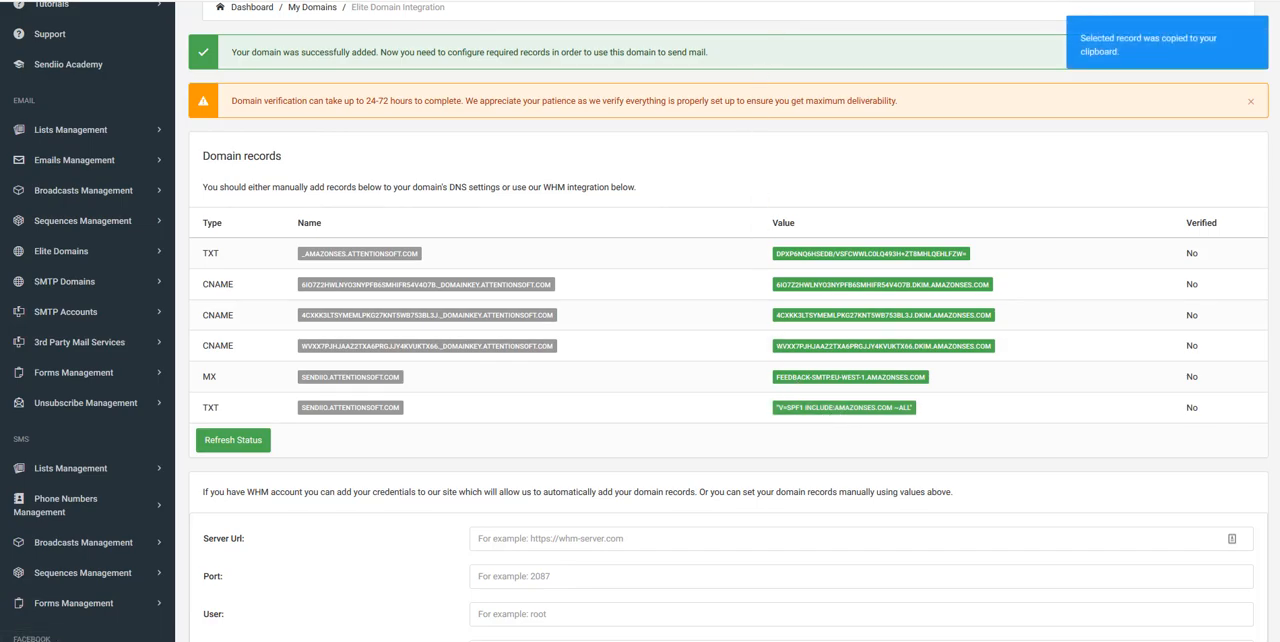
{"action": "key", "text": "ctrl+shift+Tab"}
{"action": "left_click", "coordinate": [572, 313]}
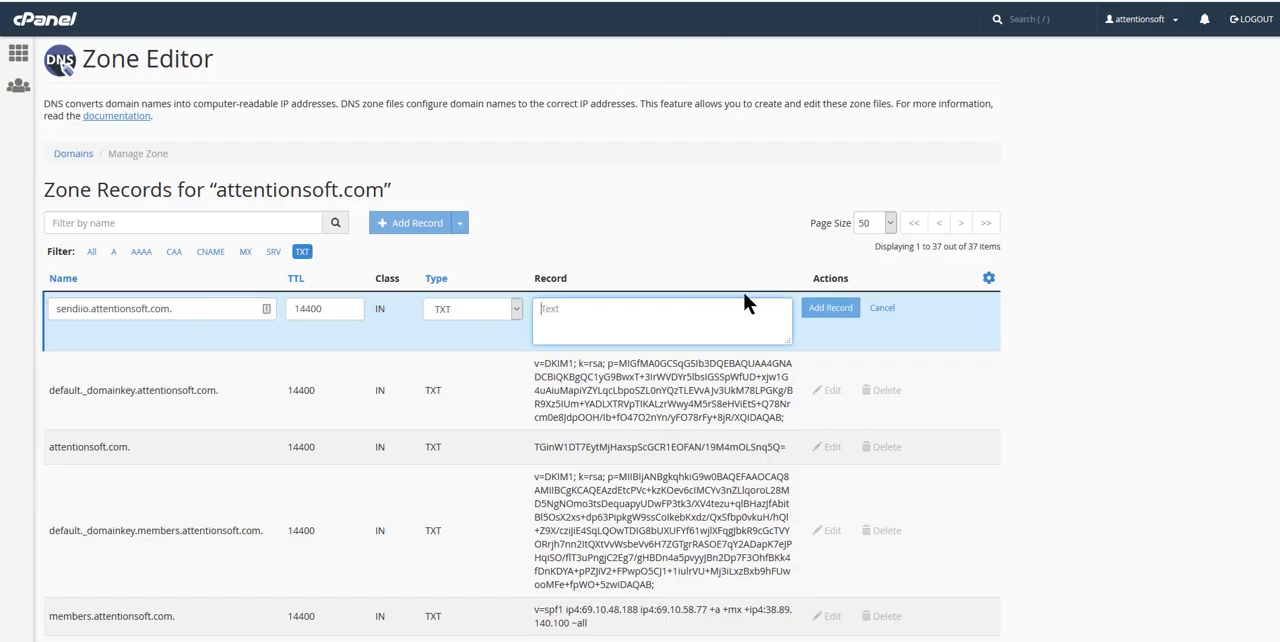
{"action": "key", "text": "ctrl+v"}
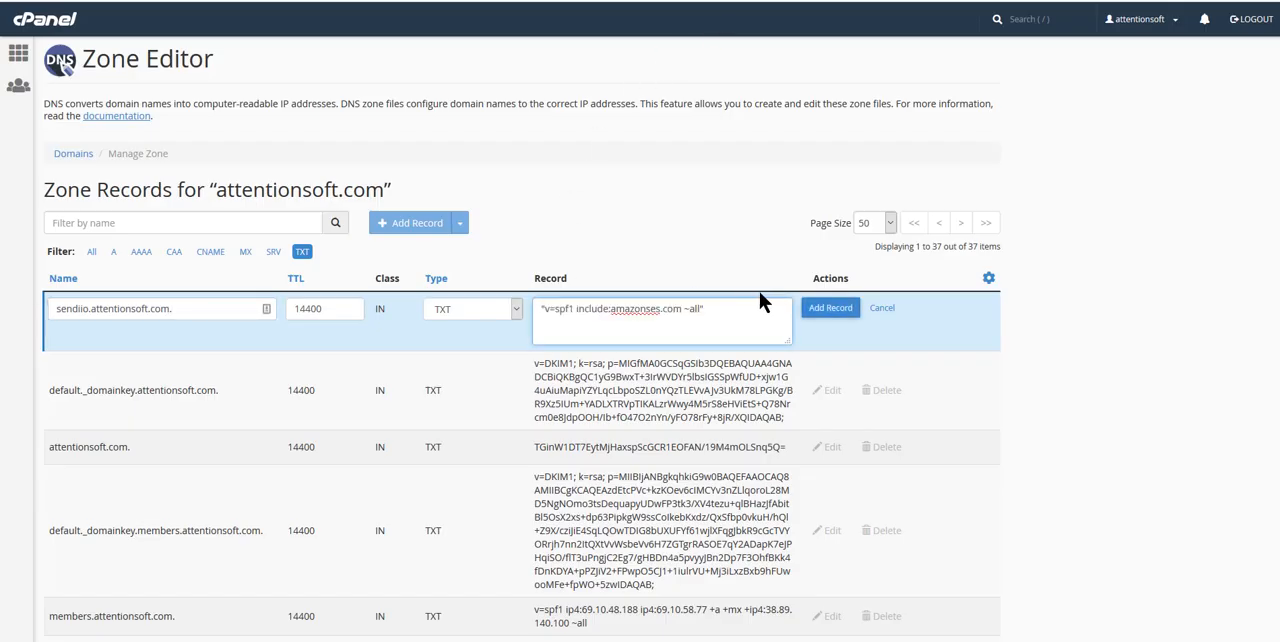
{"action": "left_click", "coordinate": [832, 316]}
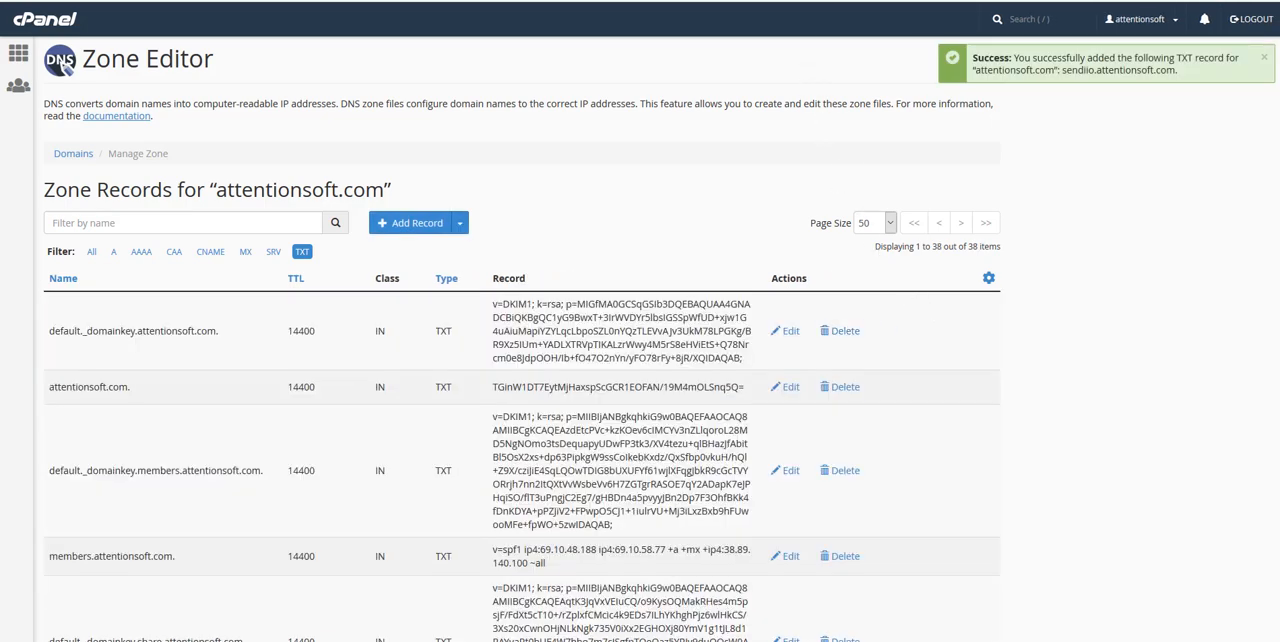
- Return to Sendiio, refresh the domain status and check the verification of each attentionsoft.com record
{"action": "left_click", "coordinate": [808, 1]}
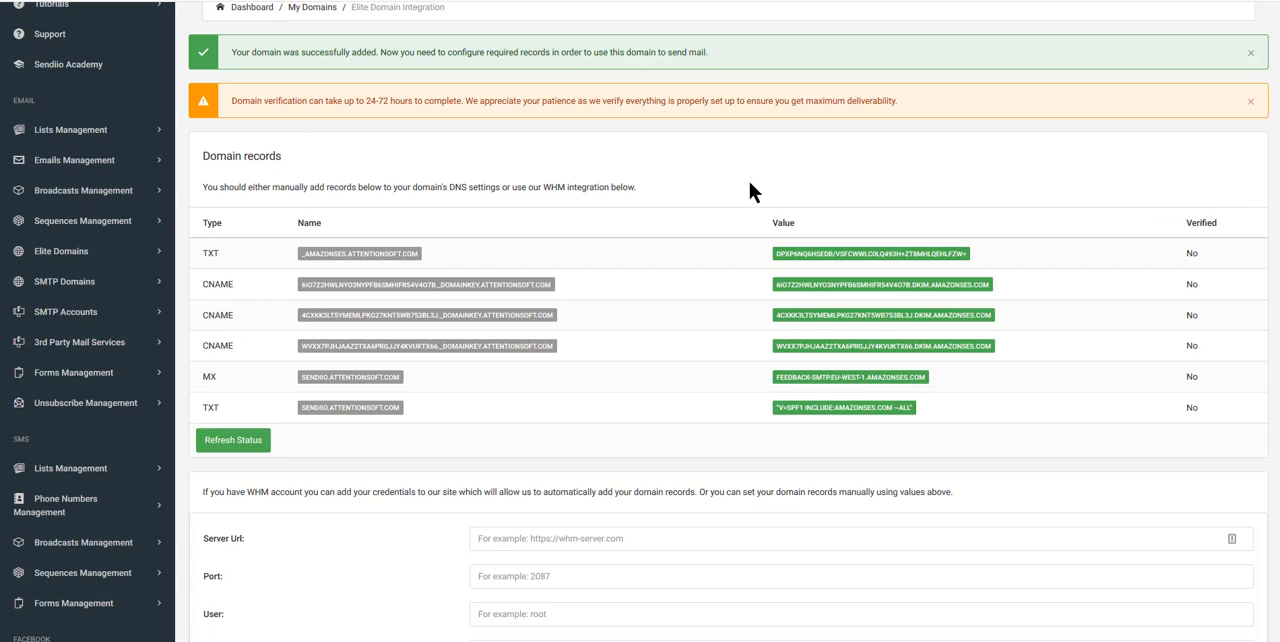
{"action": "left_click", "coordinate": [232, 443]}
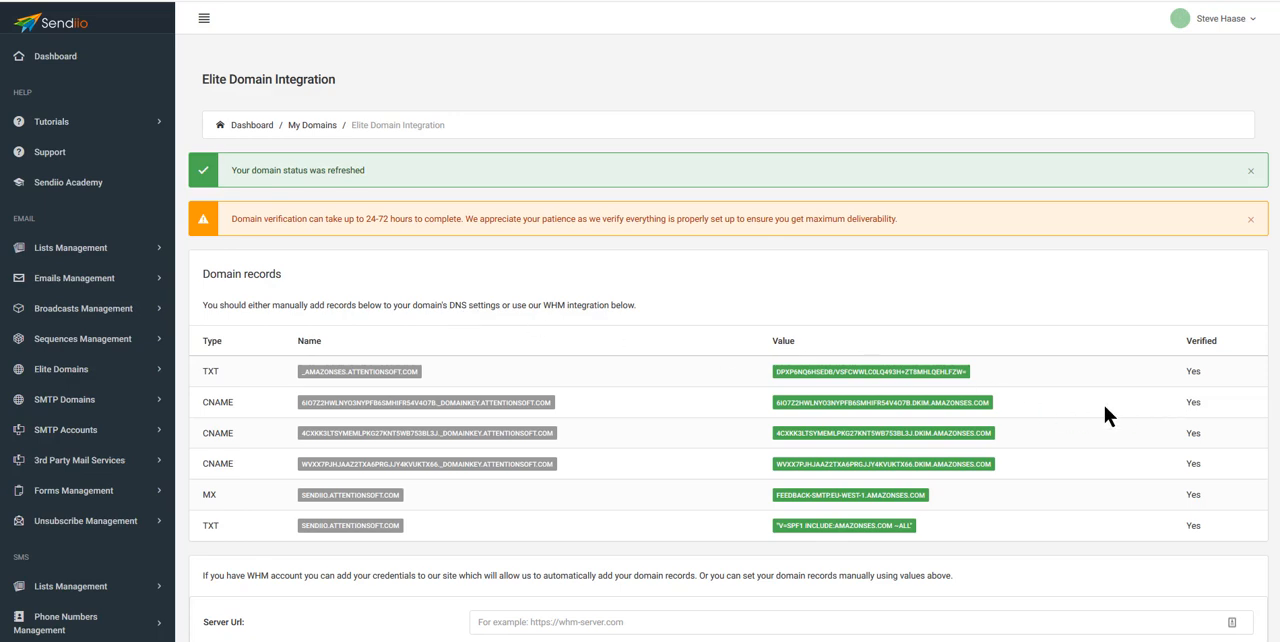
{"action": "scroll", "coordinate": [1128, 365], "scroll_direction": "down", "scroll_amount": 2}
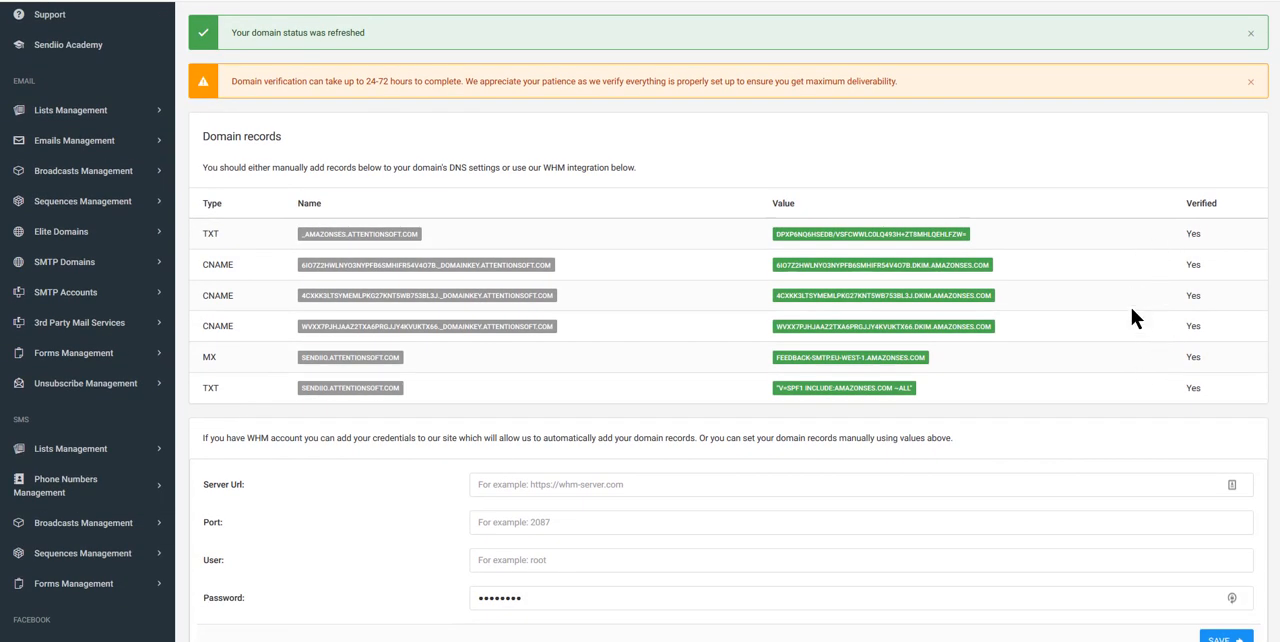